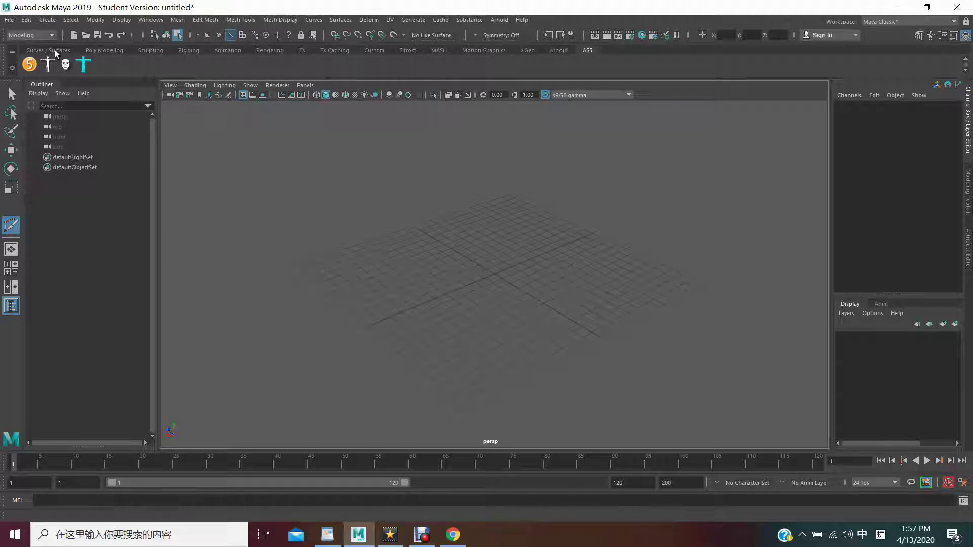
- Create a polygon cube in the empty scene
click(56, 20)
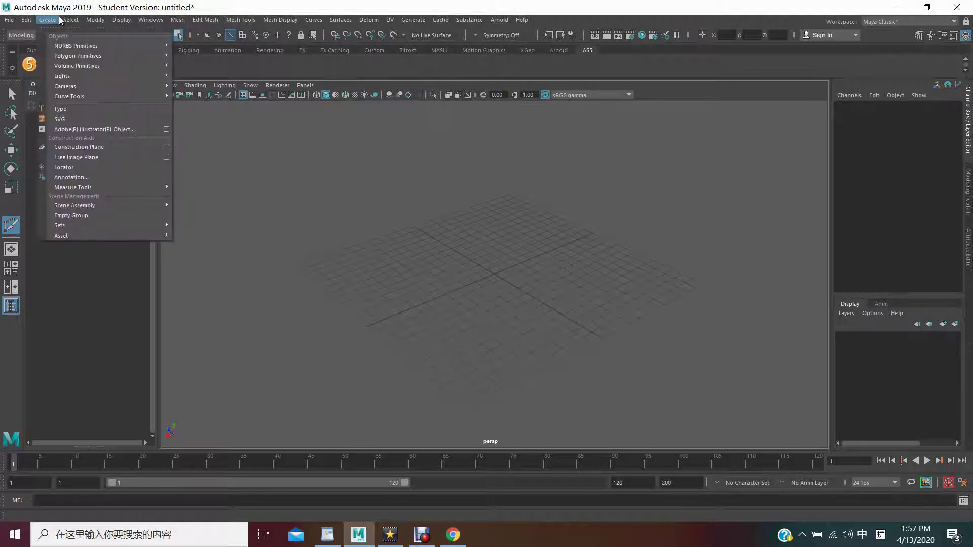
mouse_move(81, 55)
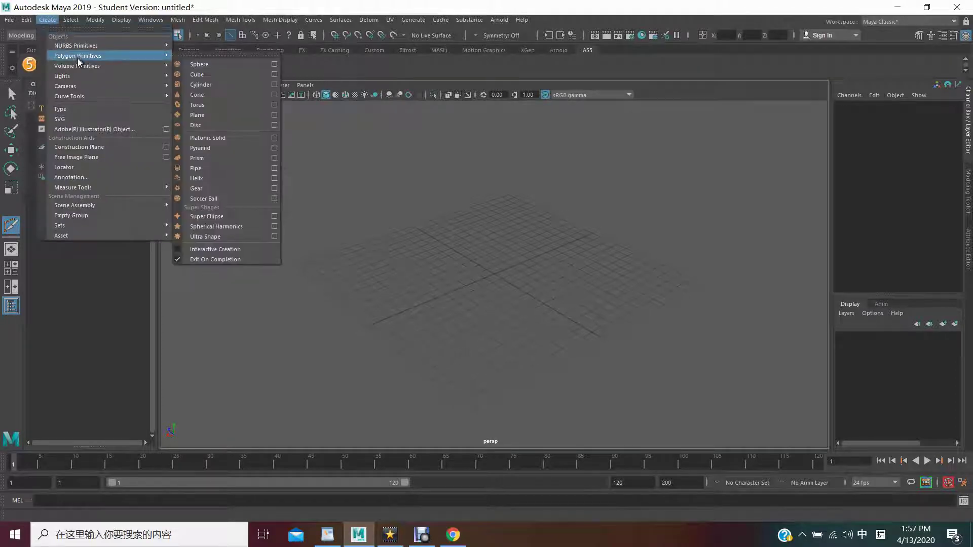
click(203, 76)
scroll(630, 343, up, 10)
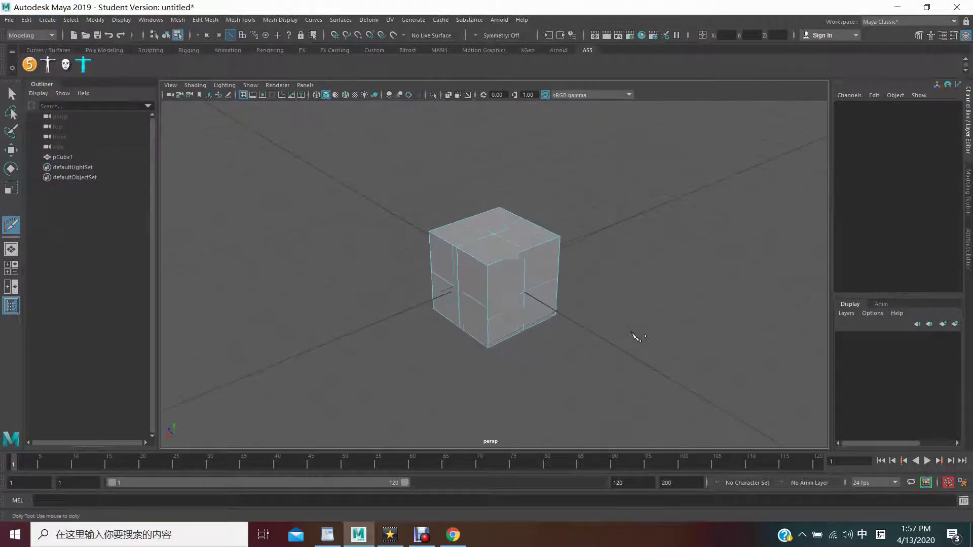
scroll(636, 337, up, 3)
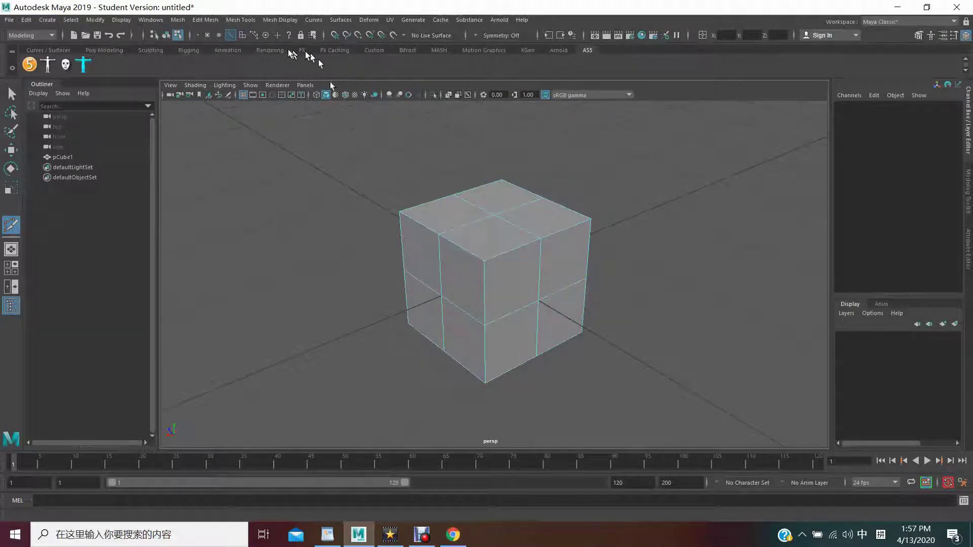
- Use Multi-Cut to split one upper face next to the cube's front corner with a vertical cut down its middle
click(241, 20)
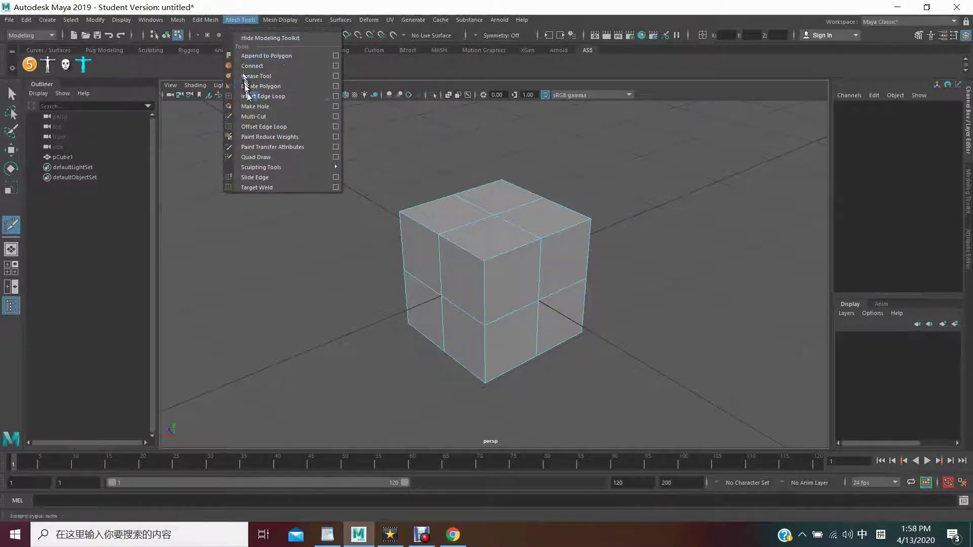
click(254, 117)
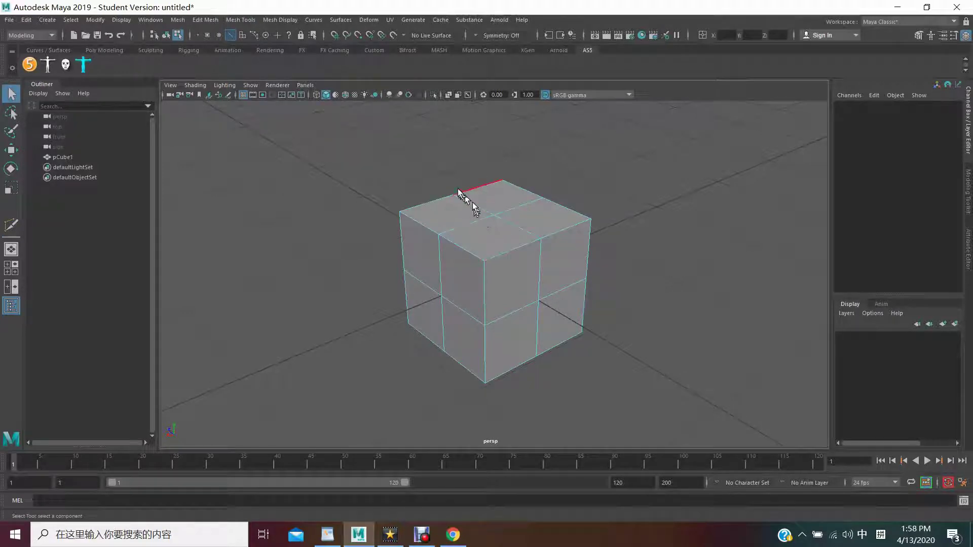
scroll(380, 179, up, 2)
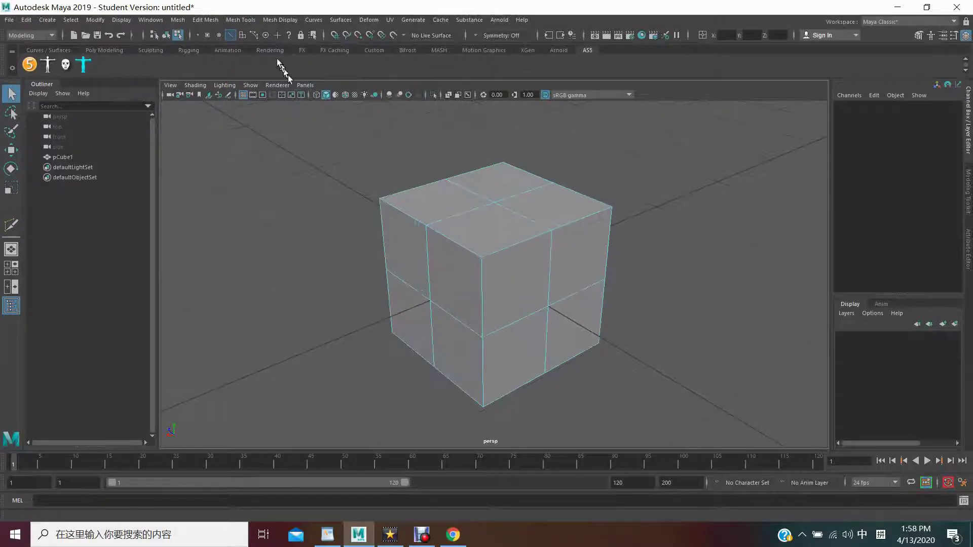
click(241, 21)
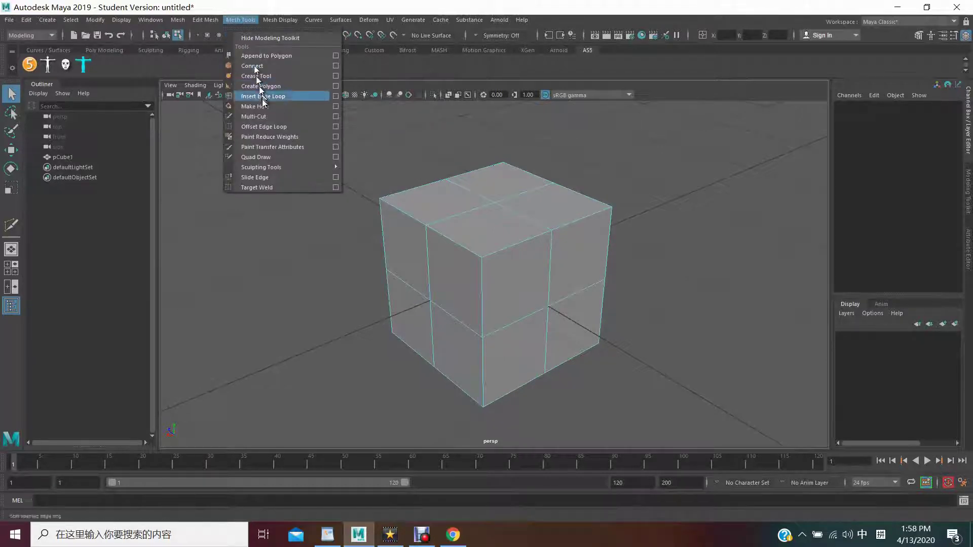
click(253, 116)
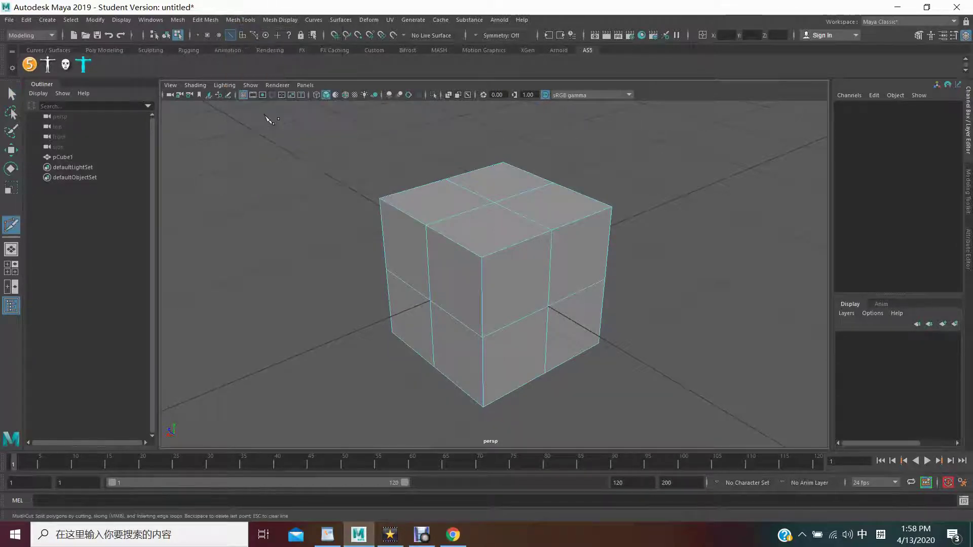
click(517, 245)
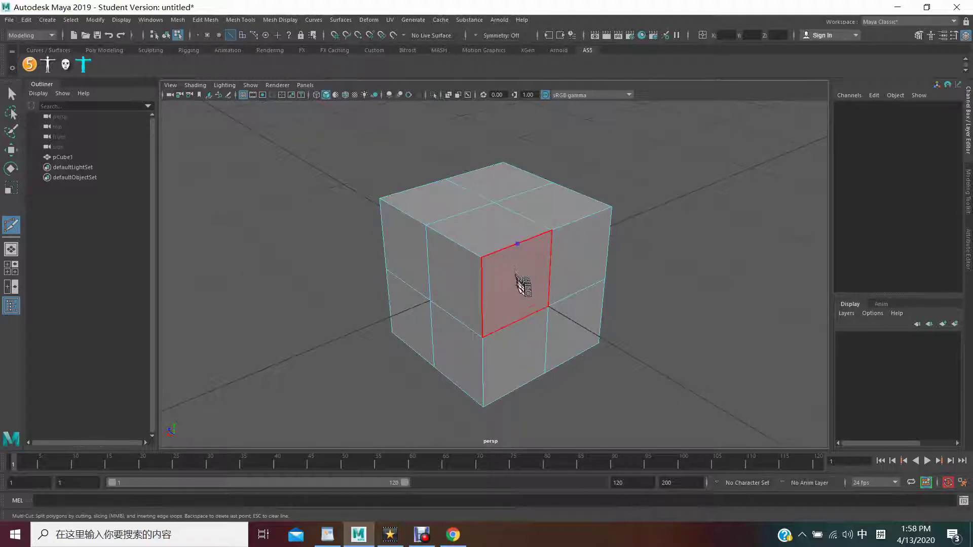
click(521, 319)
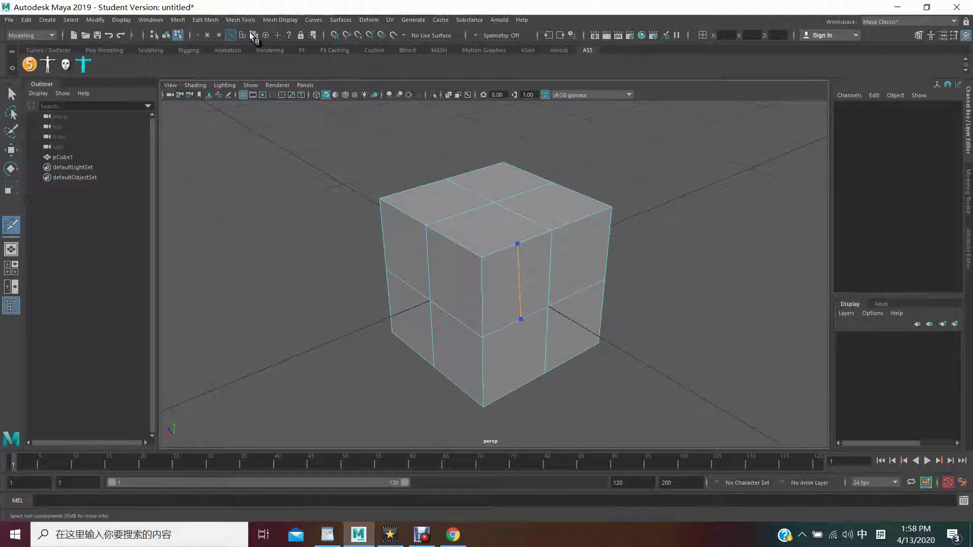
click(242, 20)
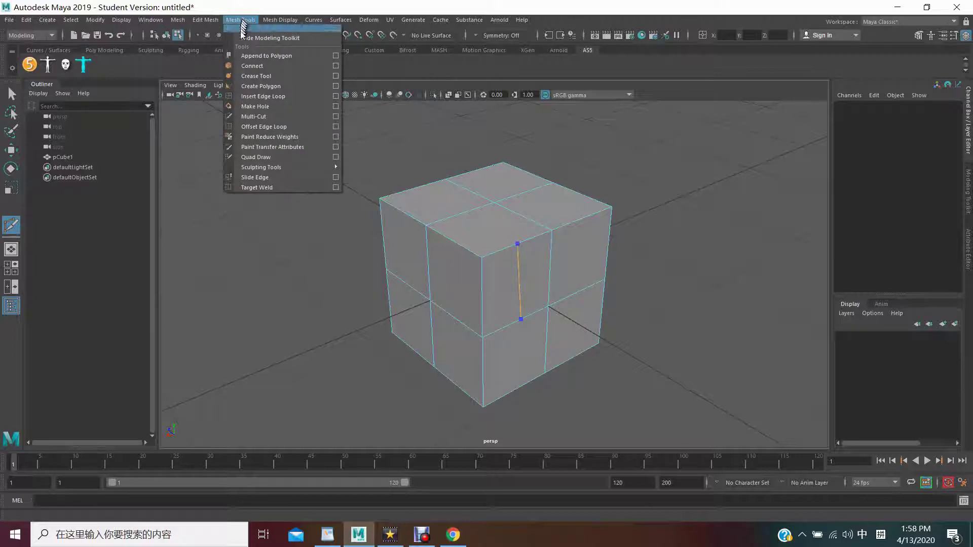
key(Escape)
key(q)
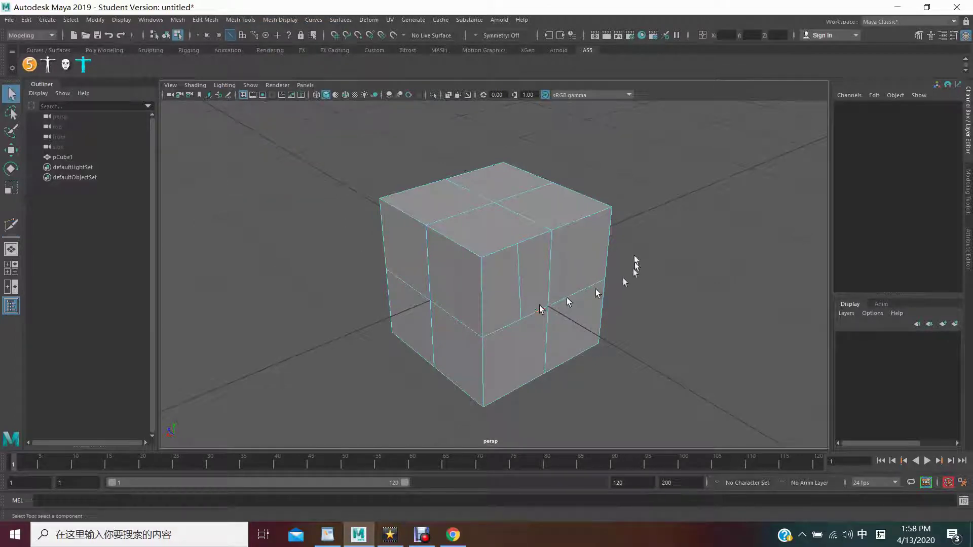
- Extract the narrow face between the cube's front corner edge and the new vertical cut
mouse_move(706, 261)
alt+mouse_down()
mouse_move(710, 245)
mouse_move(702, 259)
alt+mouse_up()
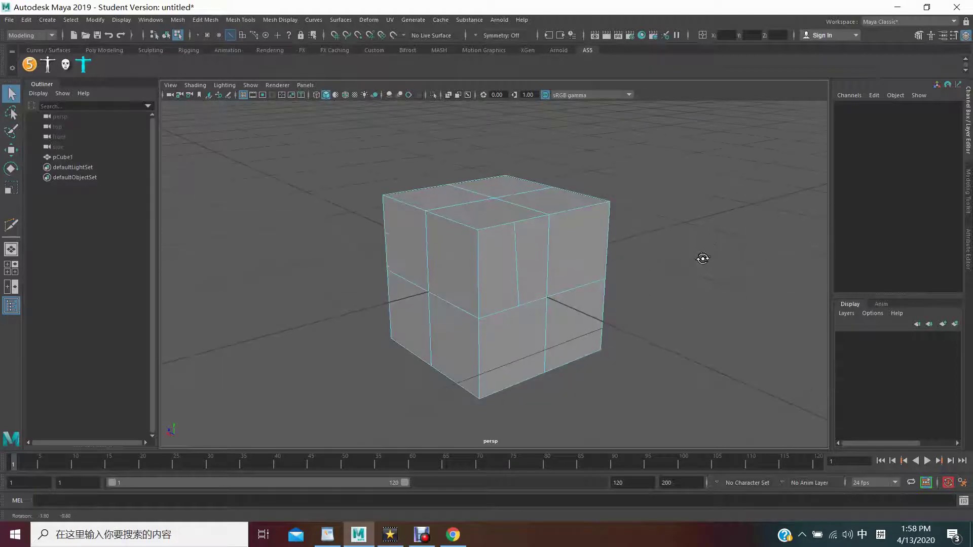
right_drag(594, 253, 594, 279)
click(497, 269)
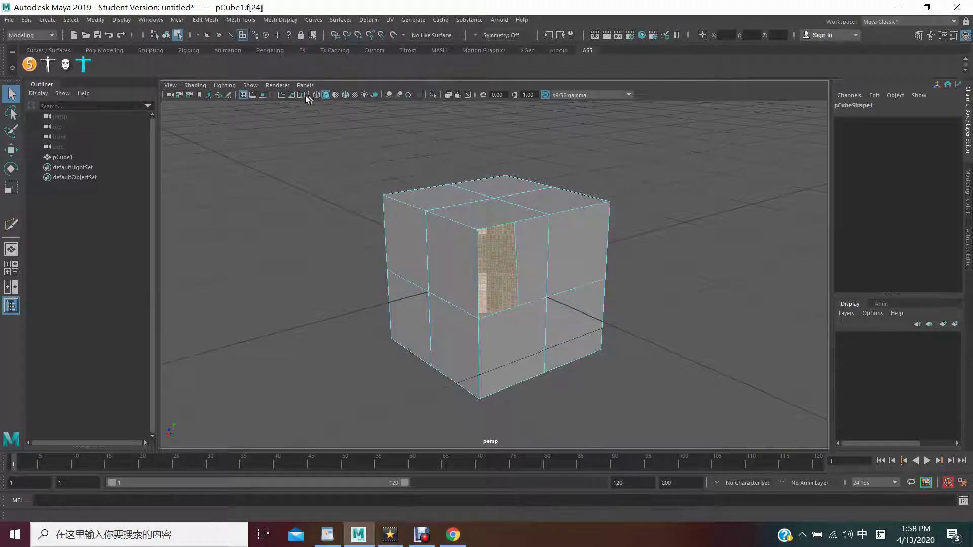
click(234, 19)
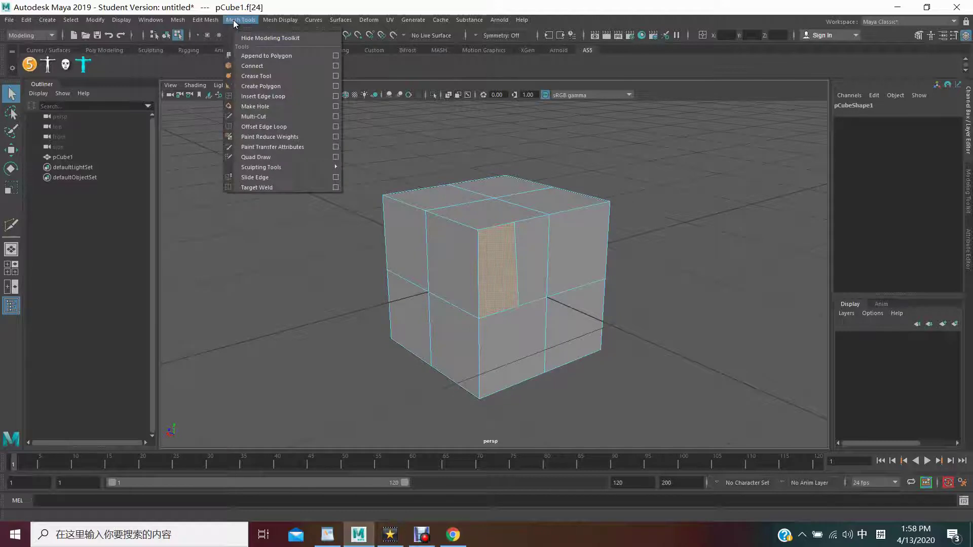
mouse_move(205, 20)
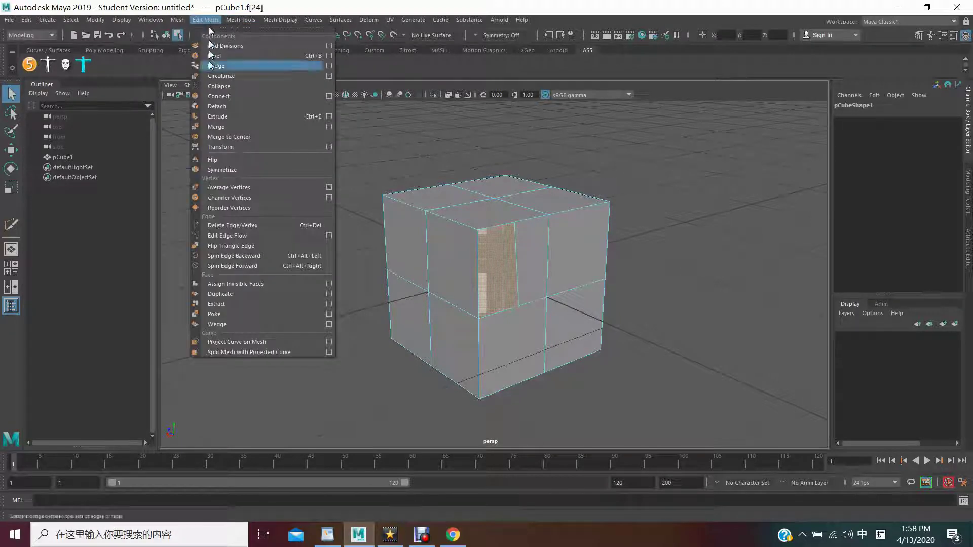
click(224, 304)
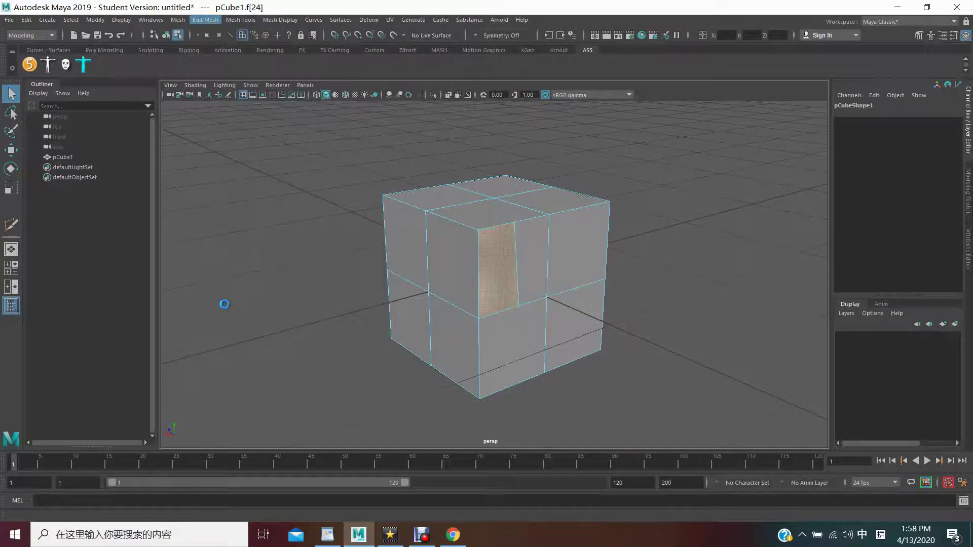
- Move the extracted face outward, away from the cube, so that an opening is left in its side
right_drag(490, 257, 491, 288)
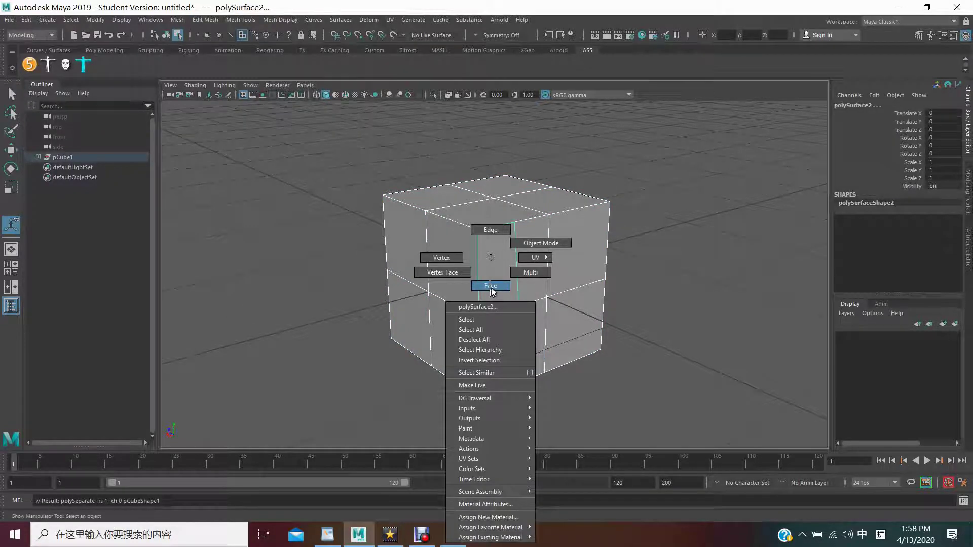
click(491, 288)
click(11, 150)
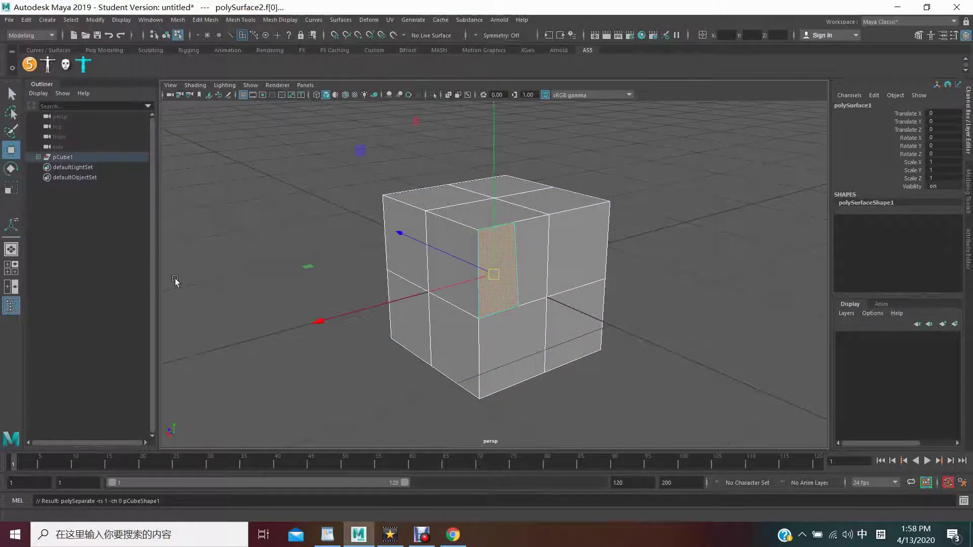
alt+drag(320, 324, 557, 274)
right_click(601, 252)
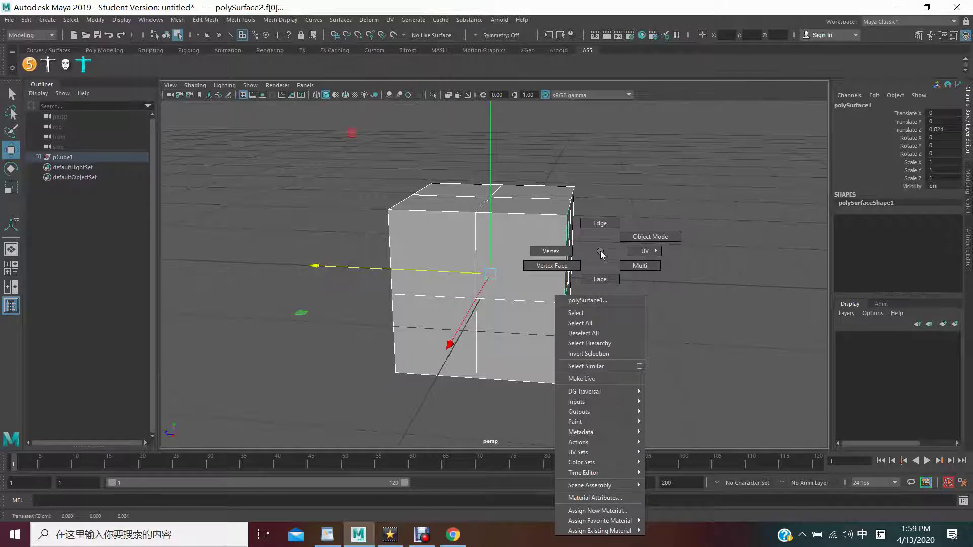
click(600, 278)
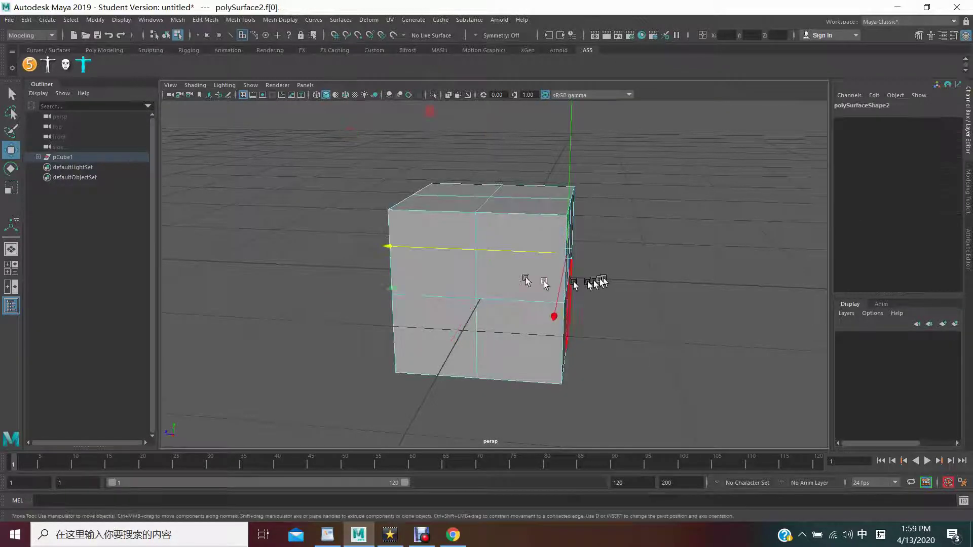
drag(461, 249, 524, 261)
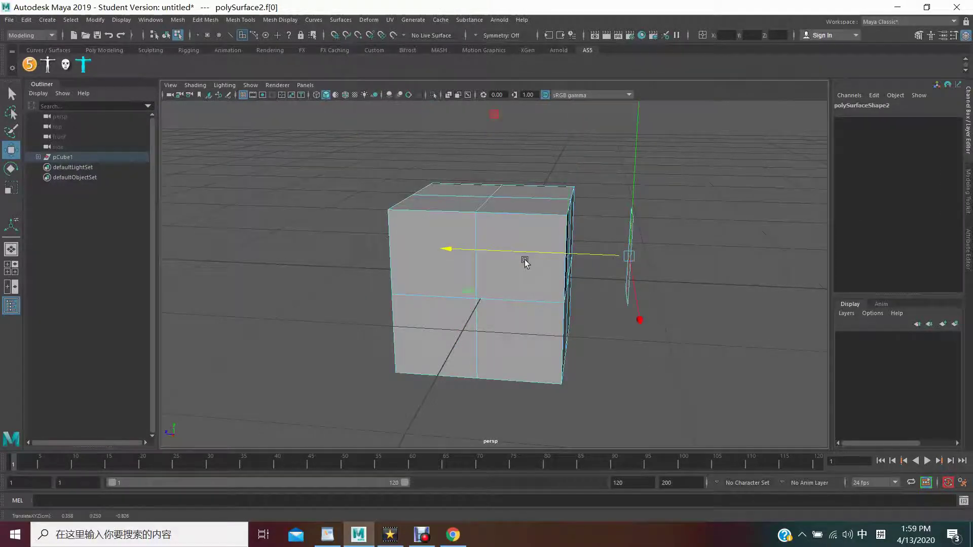
alt+drag(710, 289, 673, 288)
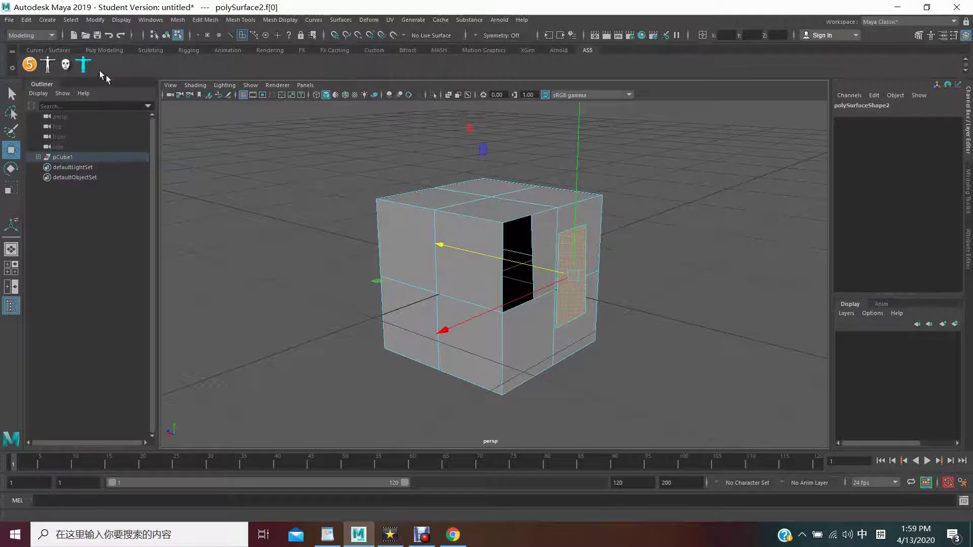
- Undo all the cube edits, including the creation of the cube, to get back to an empty scene
click(108, 37)
click(108, 37)
click(107, 38)
click(108, 37)
click(107, 37)
click(108, 38)
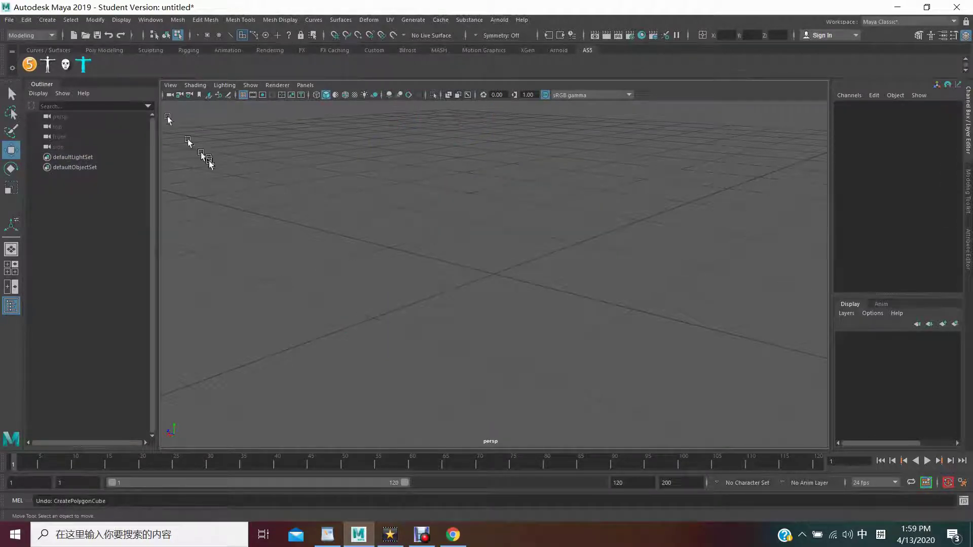
- Create a polygon sphere in the empty scene
click(47, 20)
mouse_move(76, 55)
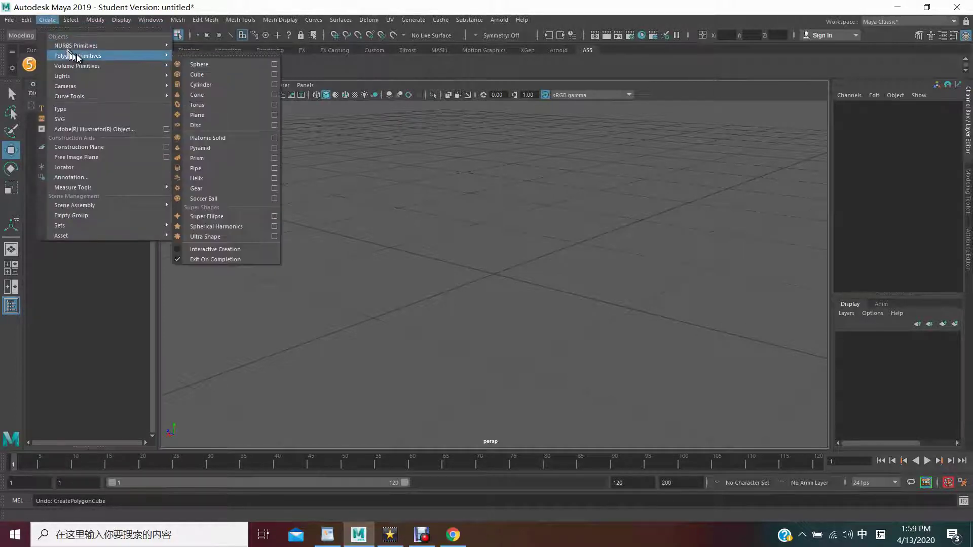
click(205, 63)
alt+drag(662, 265, 641, 282)
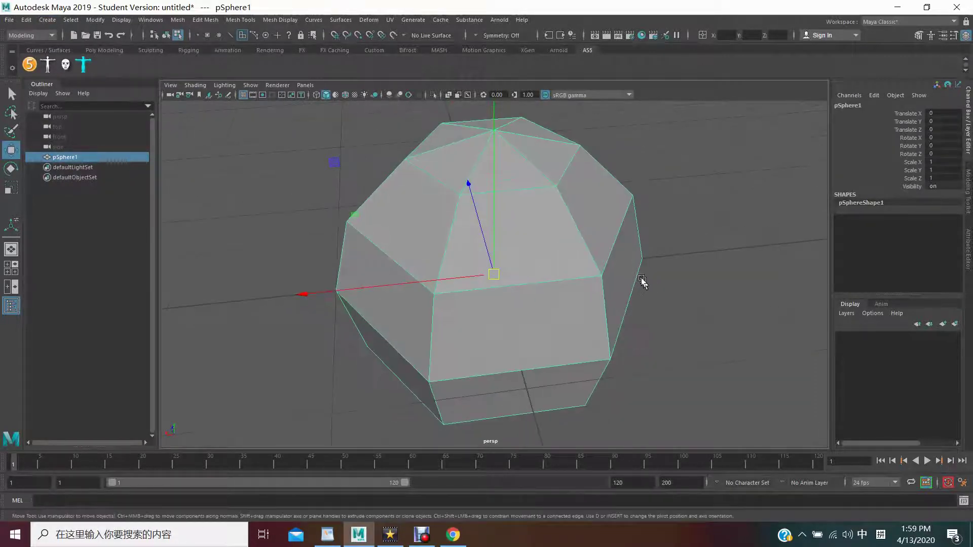
- Use Multi-Cut to draw a cut down the middle of two stacked sphere faces, starting at the edge below the cap triangles
click(241, 21)
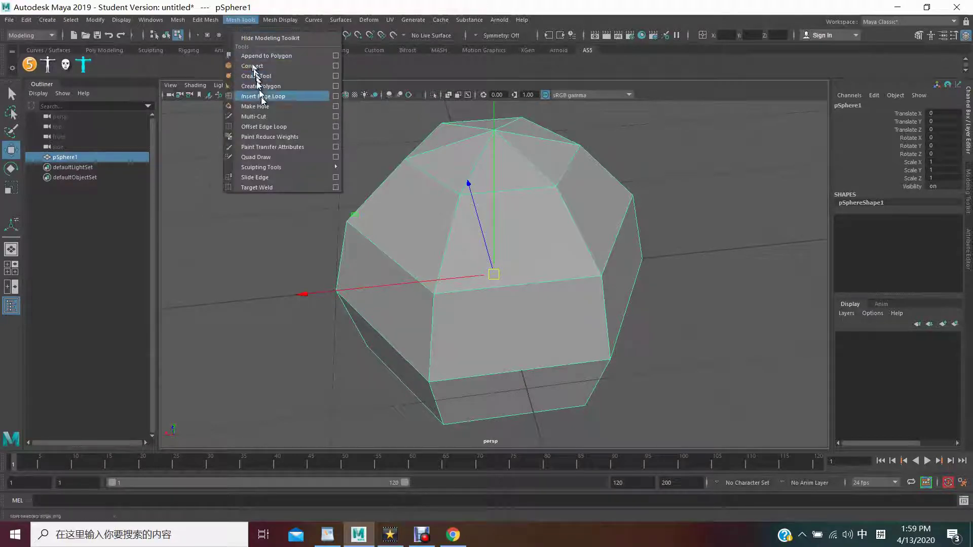
click(266, 117)
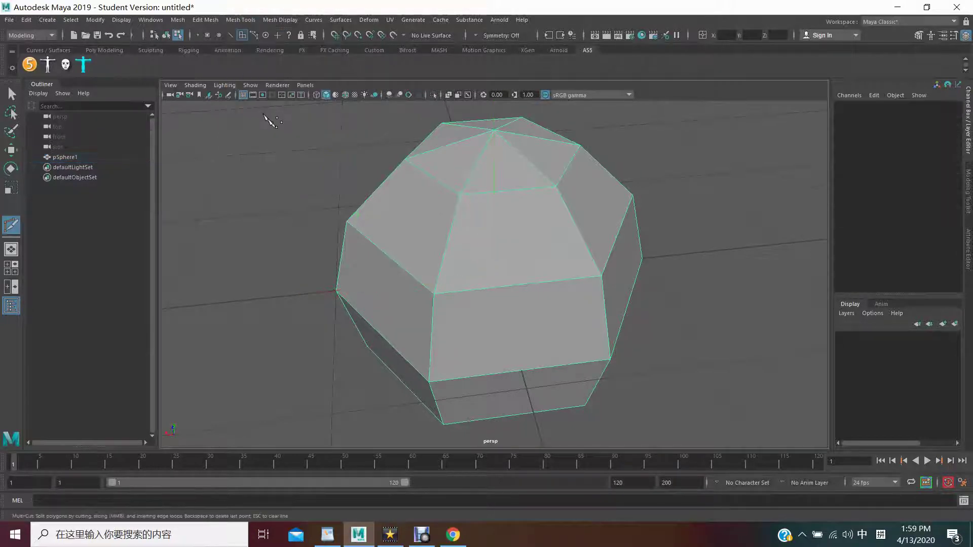
click(510, 191)
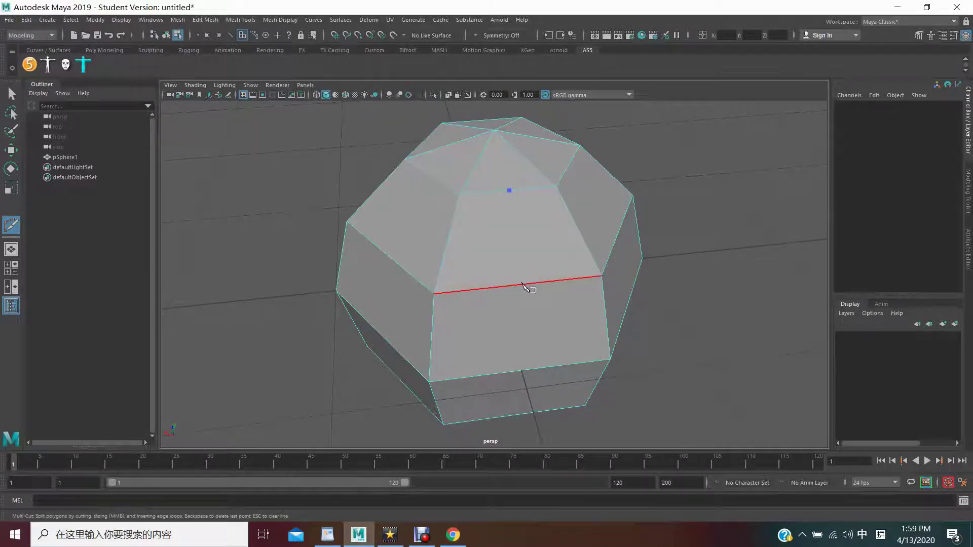
click(527, 373)
alt+drag(771, 256, 684, 263)
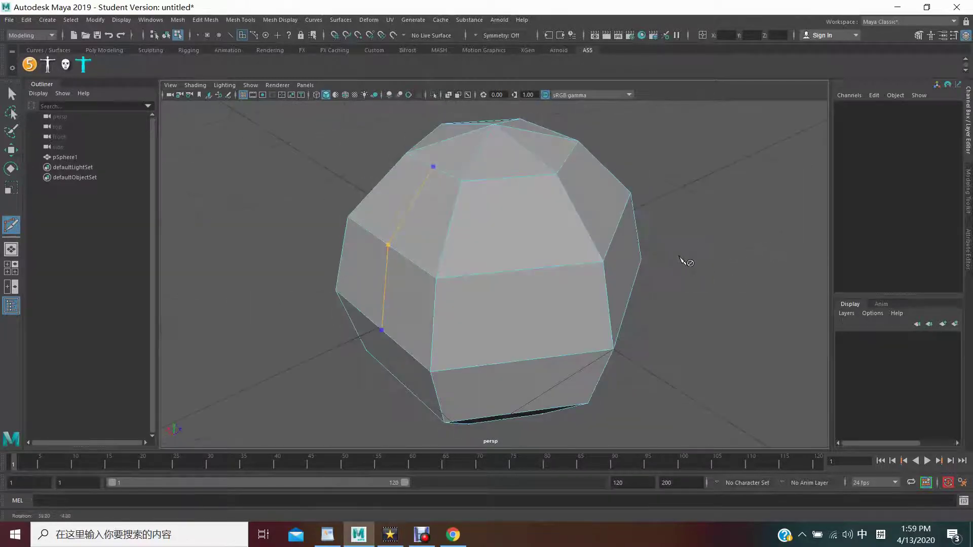
- Try to connect the cut to the upper edge of the neighbouring face, and undo the added cut points
click(514, 177)
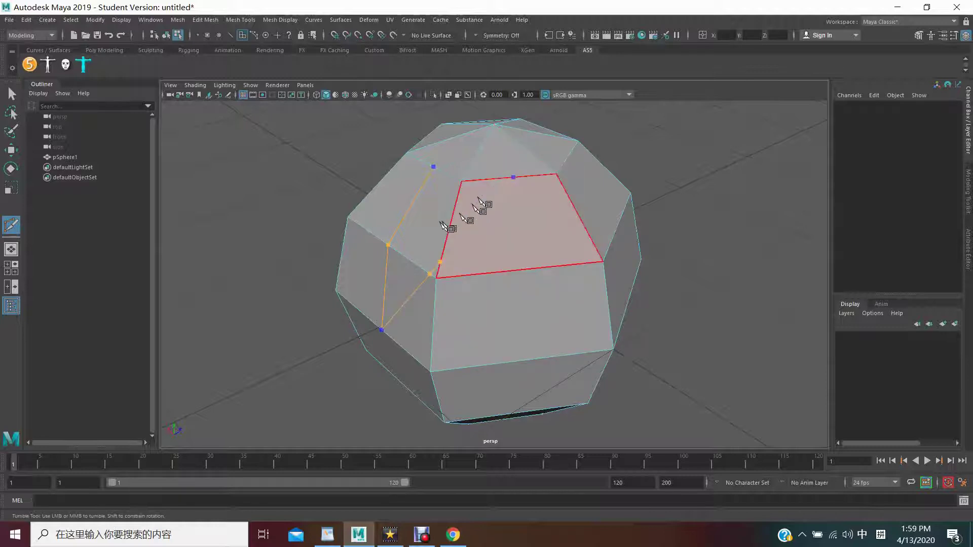
click(432, 167)
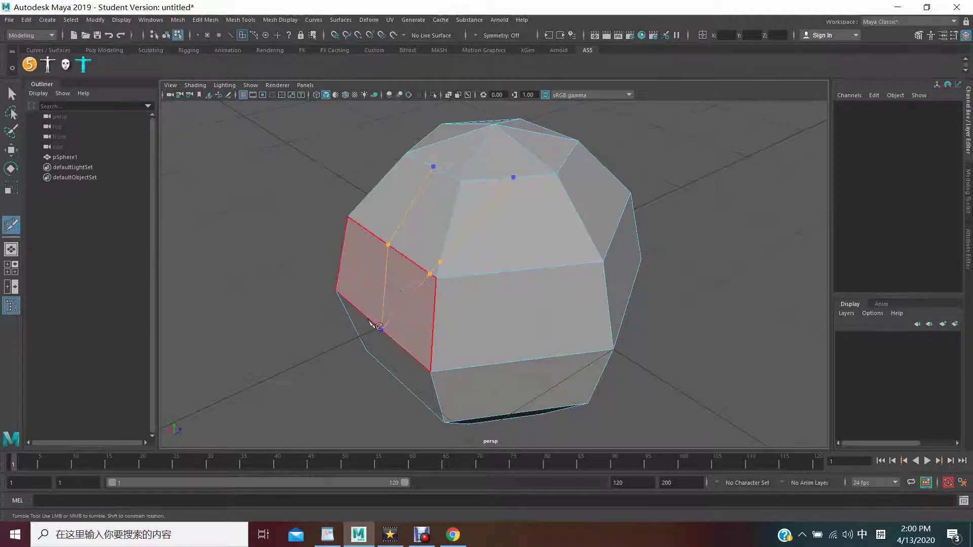
click(515, 178)
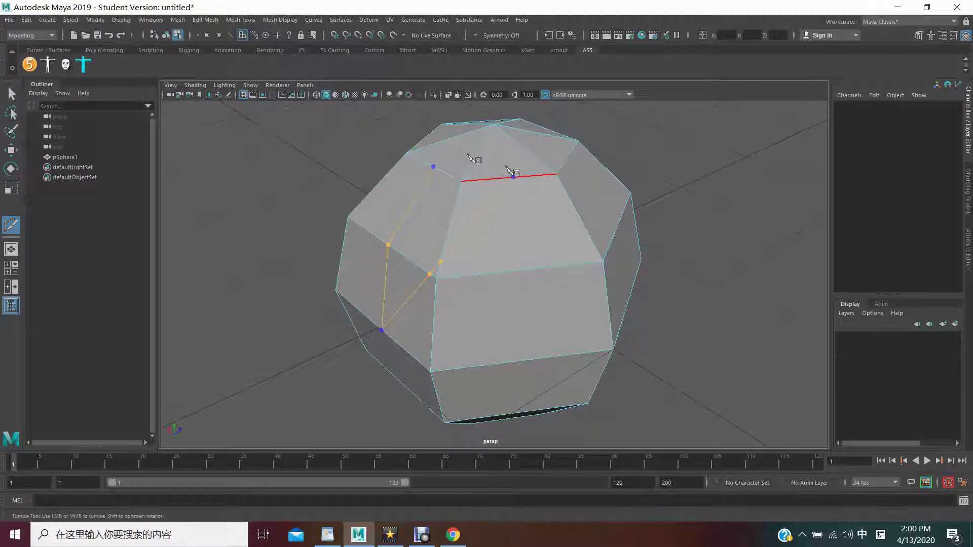
click(109, 36)
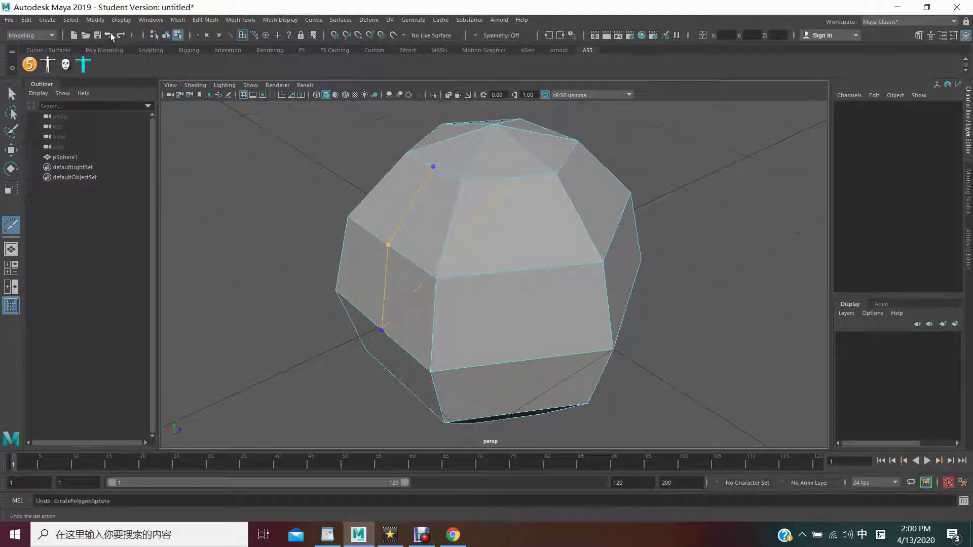
- Apply the pending cut through the two stacked sphere faces and leave Multi-Cut
click(233, 22)
key(Escape)
key(q)
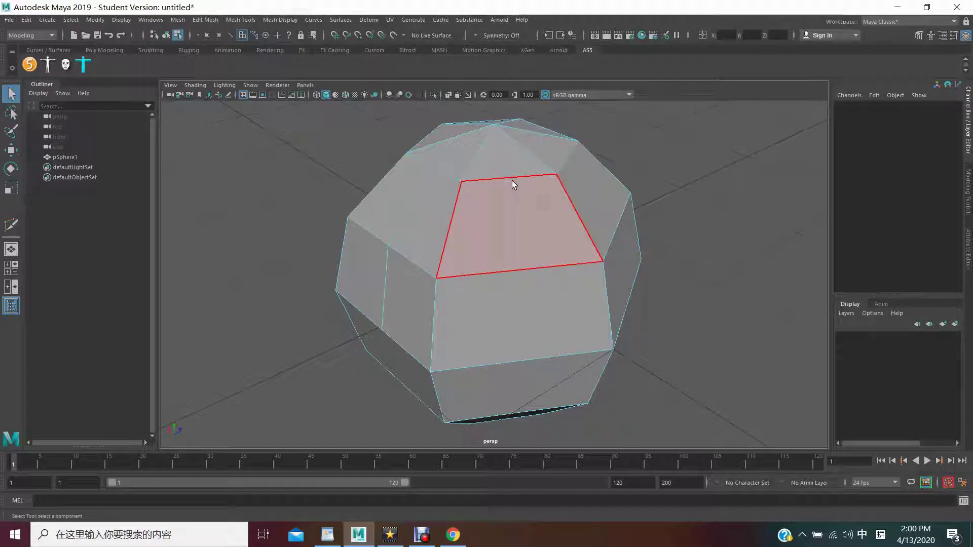
click(513, 184)
click(676, 160)
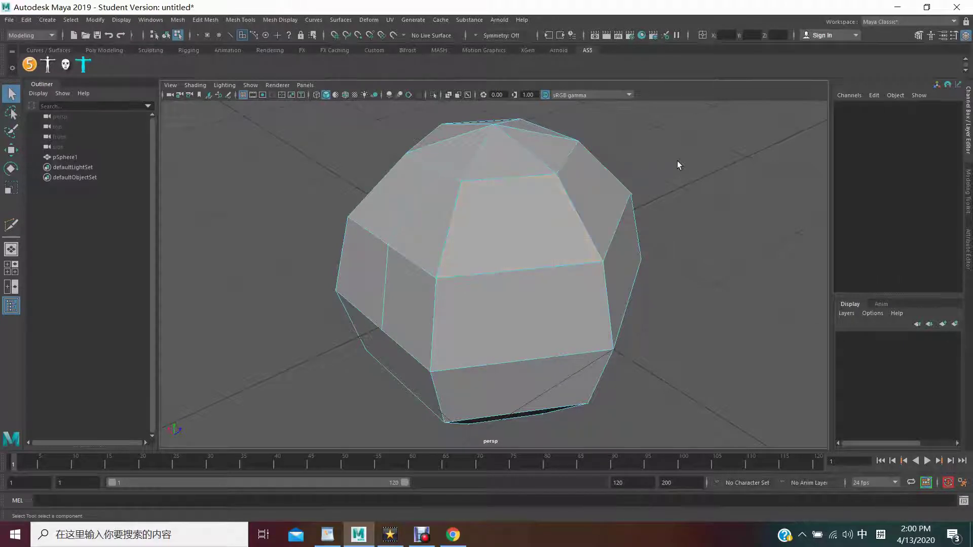
- Use Multi-Cut to split the three stacked faces of the neighbouring column, from the edge below the cap triangles to the lowest quad's bottom edge
click(240, 20)
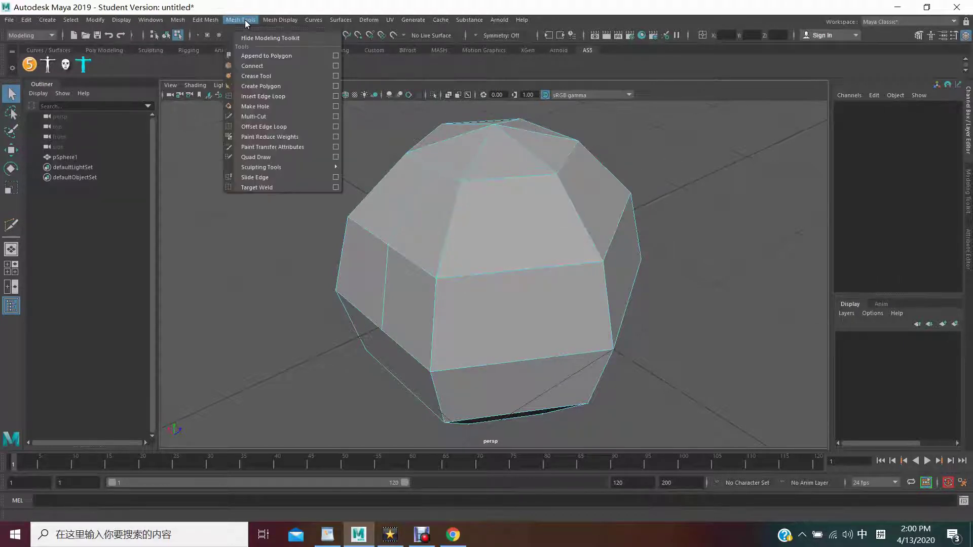
click(262, 115)
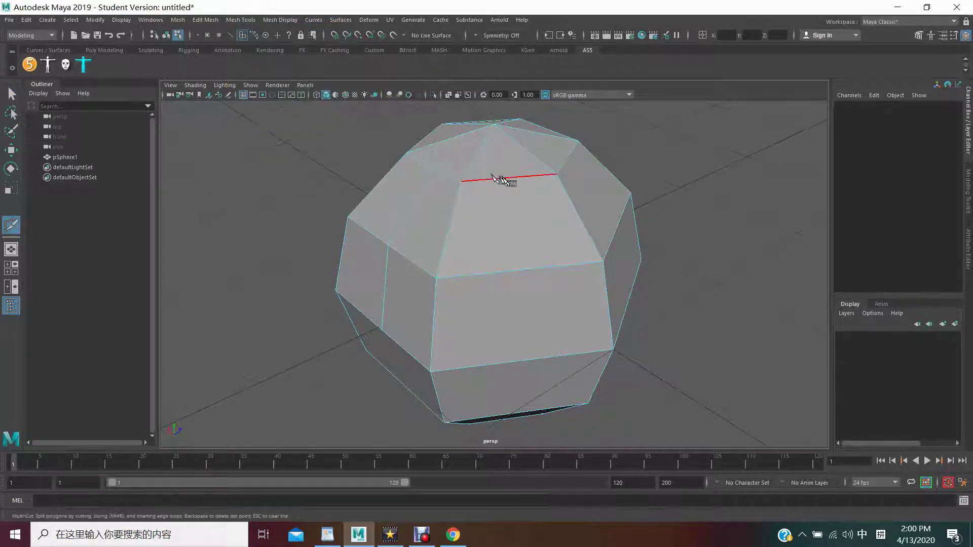
click(510, 178)
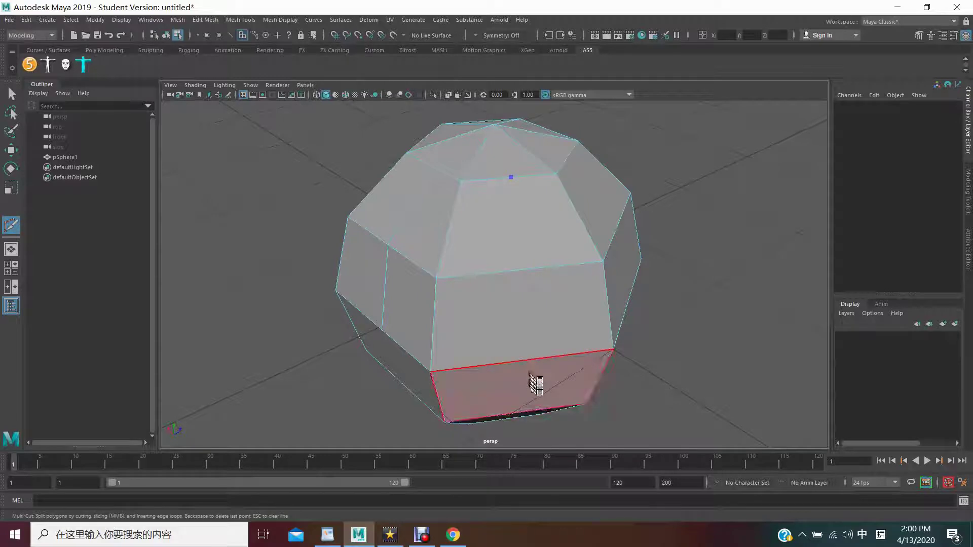
click(532, 411)
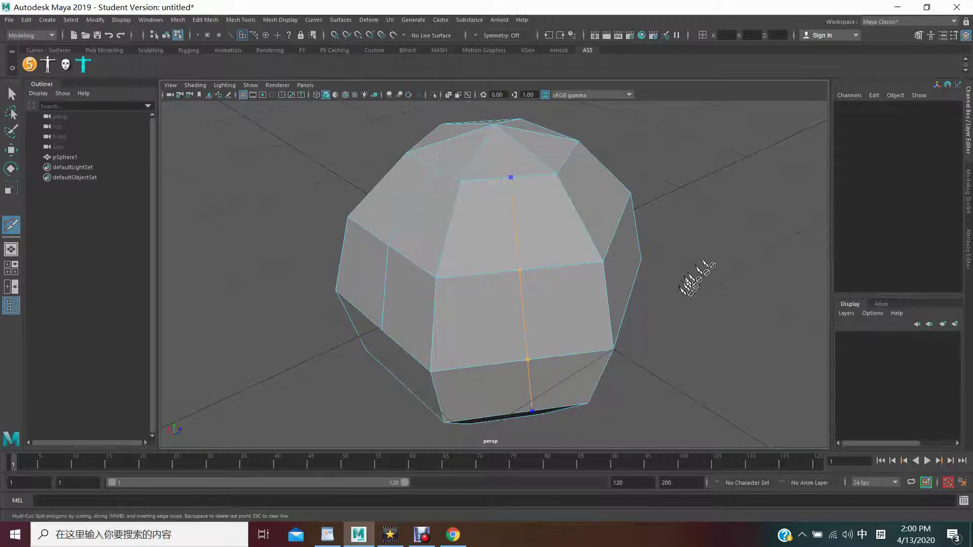
mouse_move(716, 256)
alt+mouse_down()
mouse_move(707, 263)
mouse_move(681, 239)
alt+mouse_up()
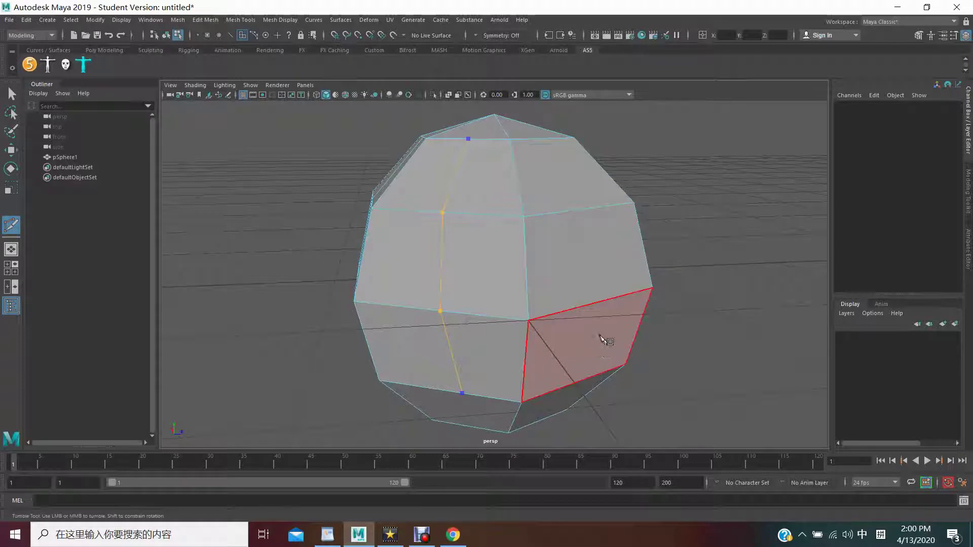
click(235, 22)
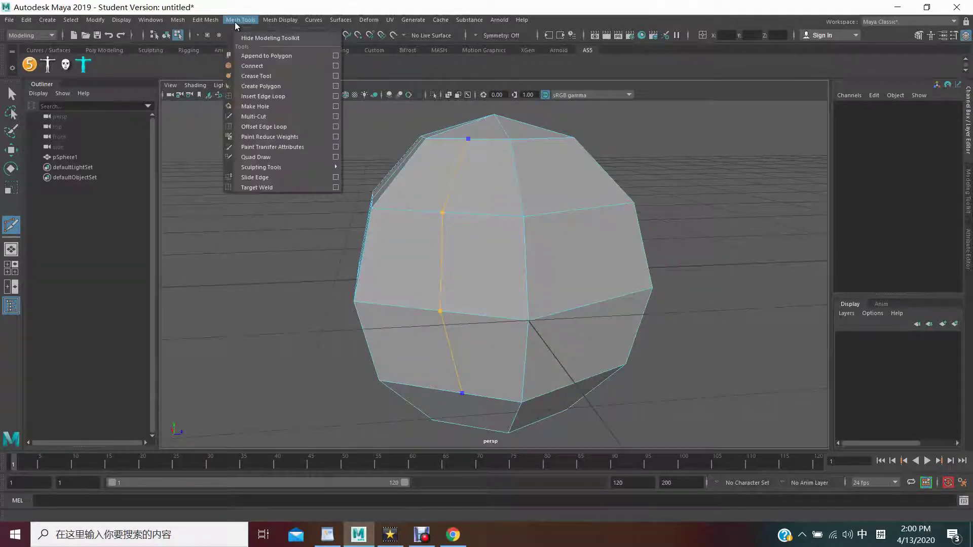
click(251, 117)
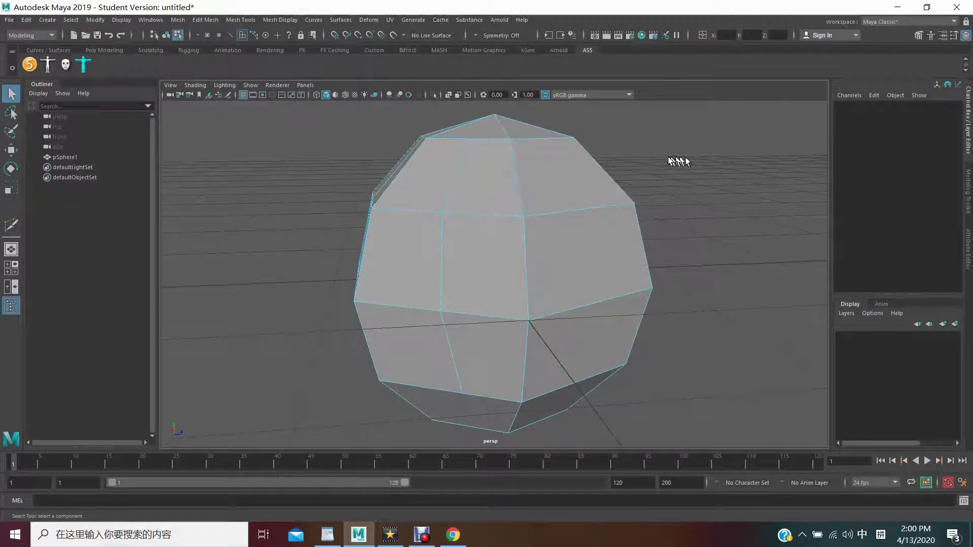
- Split only the uppermost quad of the next sphere column with a Multi-Cut line between its upper and lower edges
click(238, 19)
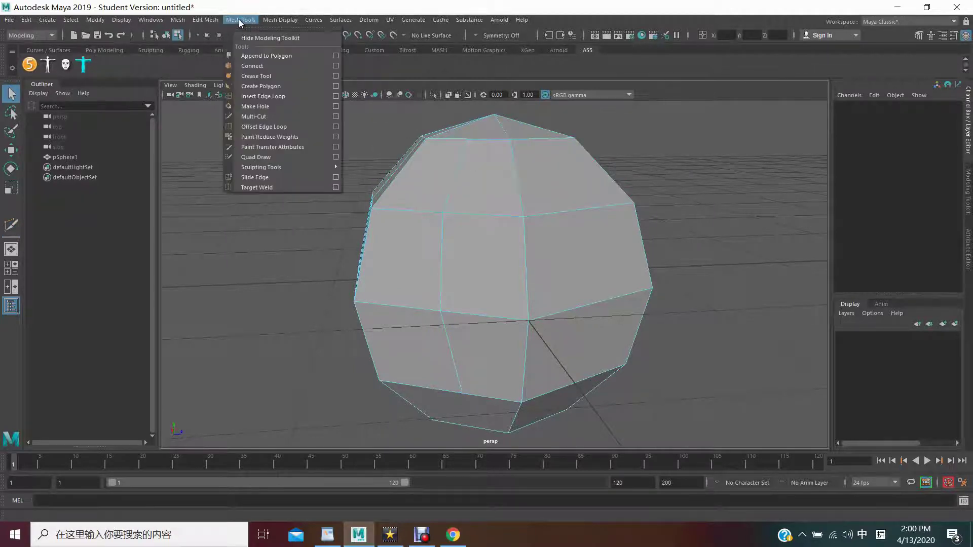
click(253, 116)
click(541, 138)
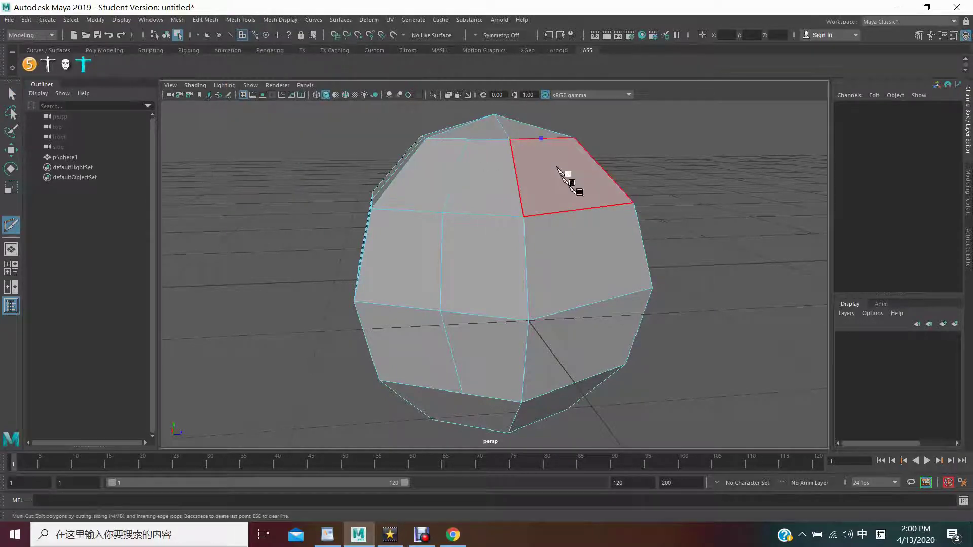
click(580, 209)
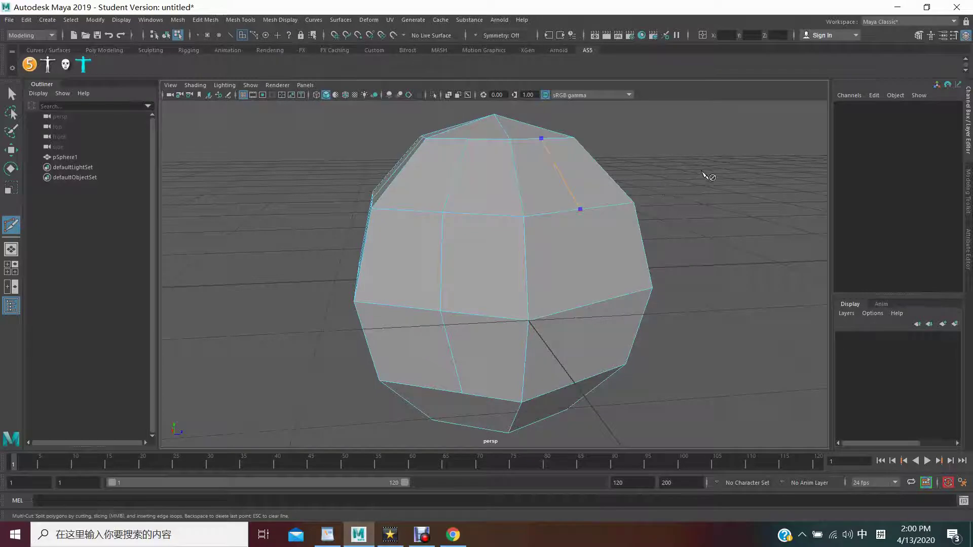
click(238, 21)
click(261, 116)
key(q)
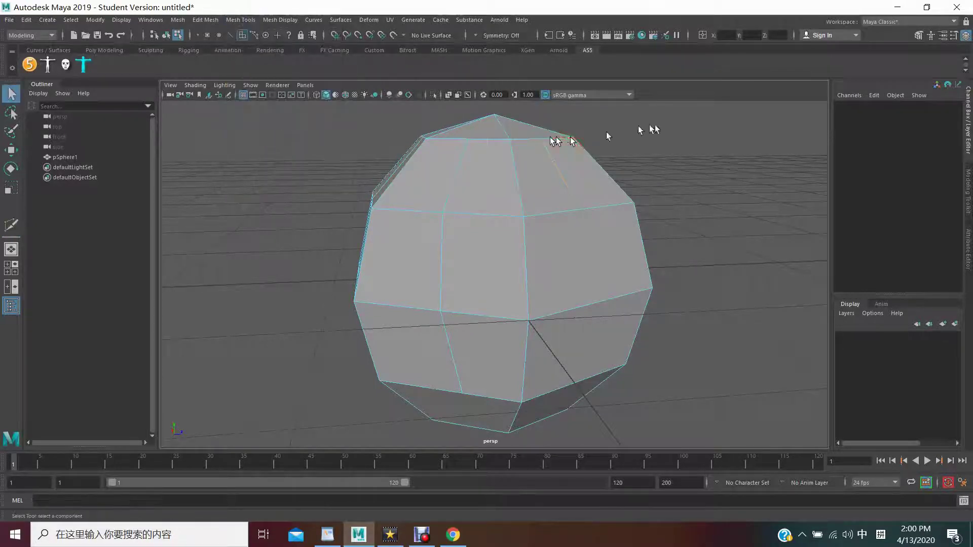
alt+drag(710, 154, 631, 152)
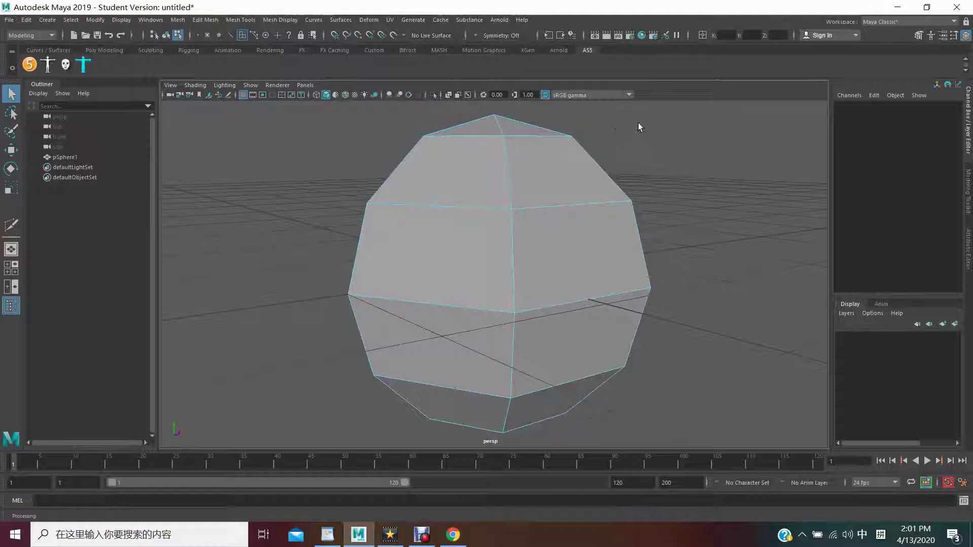
alt+drag(641, 160, 686, 196)
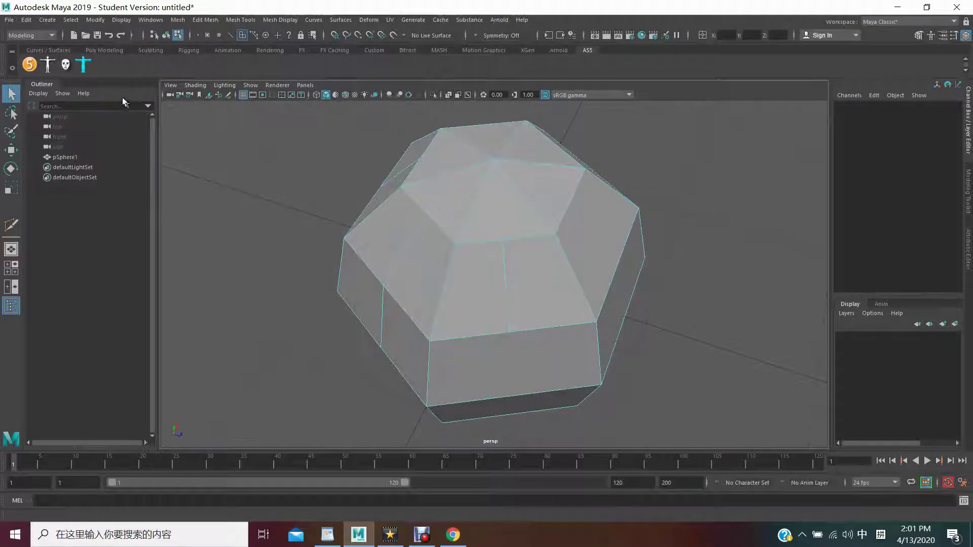
- Undo all the sphere cuts and the creation of the sphere to return to an empty scene
click(109, 39)
click(108, 38)
click(108, 37)
click(108, 37)
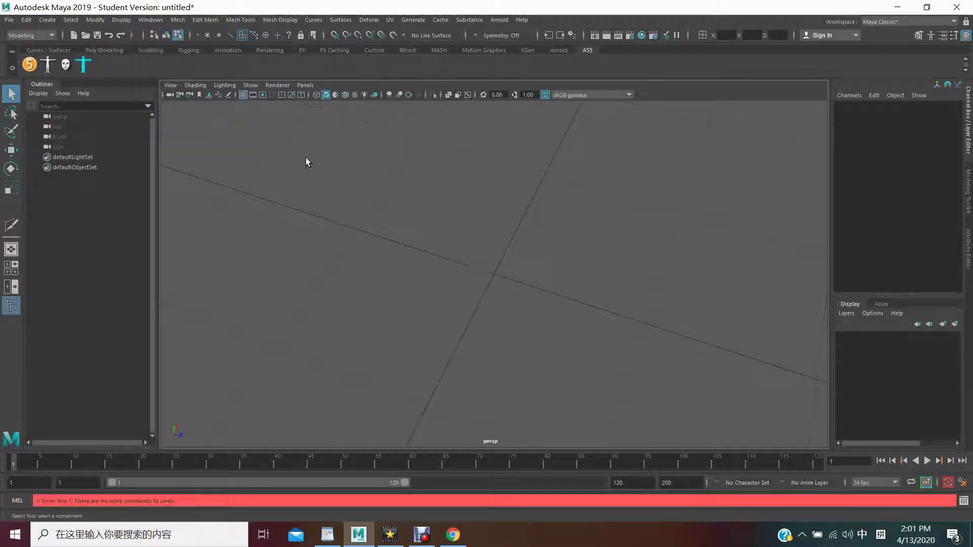
- Create a polygon cube in the empty scene
click(47, 20)
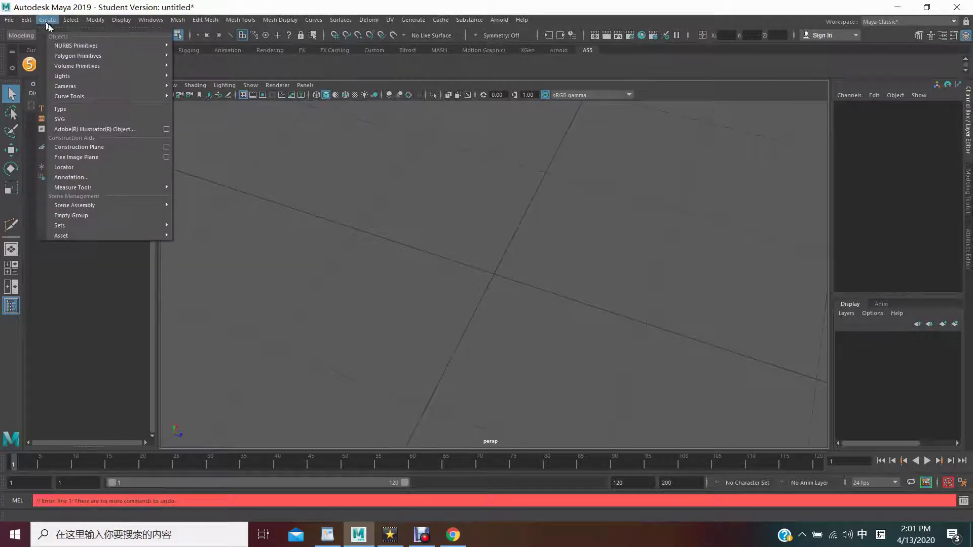
mouse_move(101, 55)
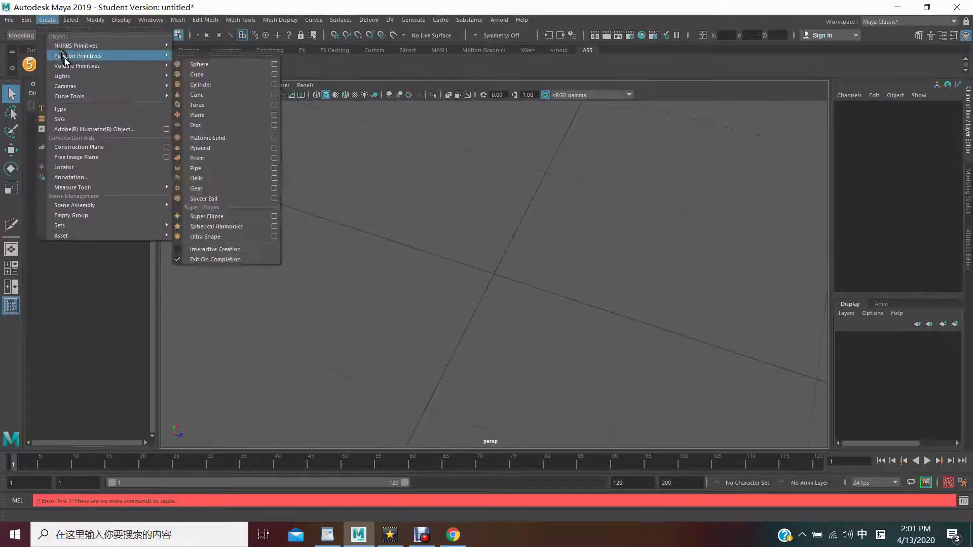
click(211, 76)
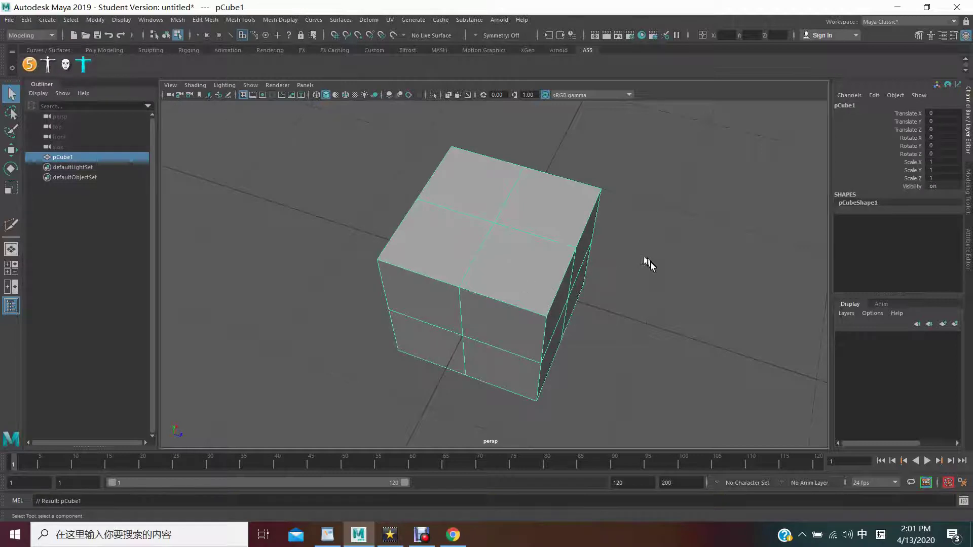
alt+drag(649, 271, 606, 235)
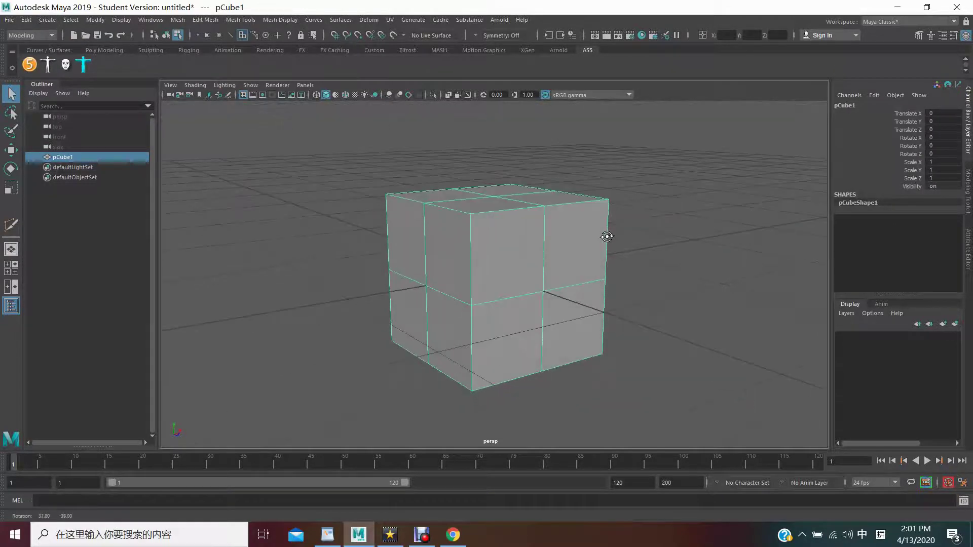
- Use Multi-Cut to insert two edge loops around the cube, one on each side of a side face's vertical centre line
click(241, 21)
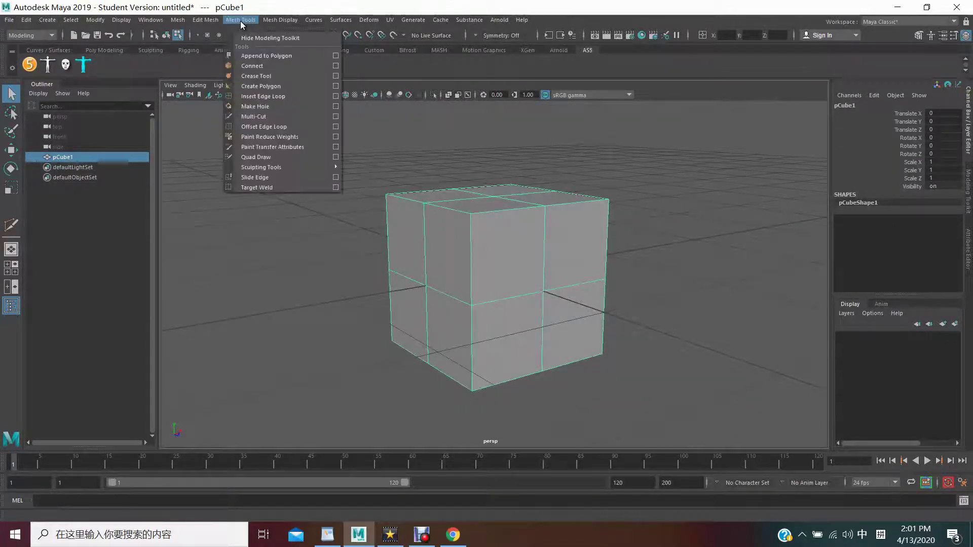
click(255, 116)
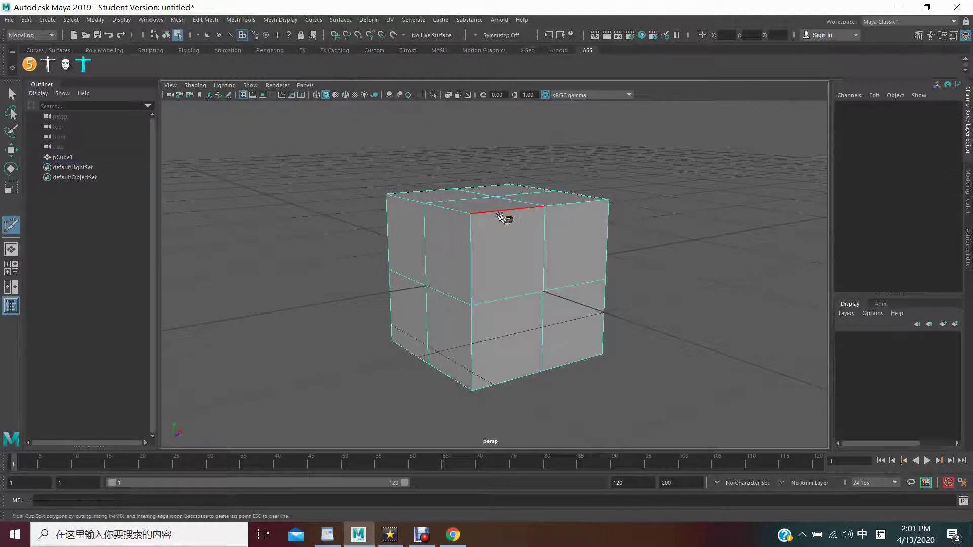
key(ctrl)
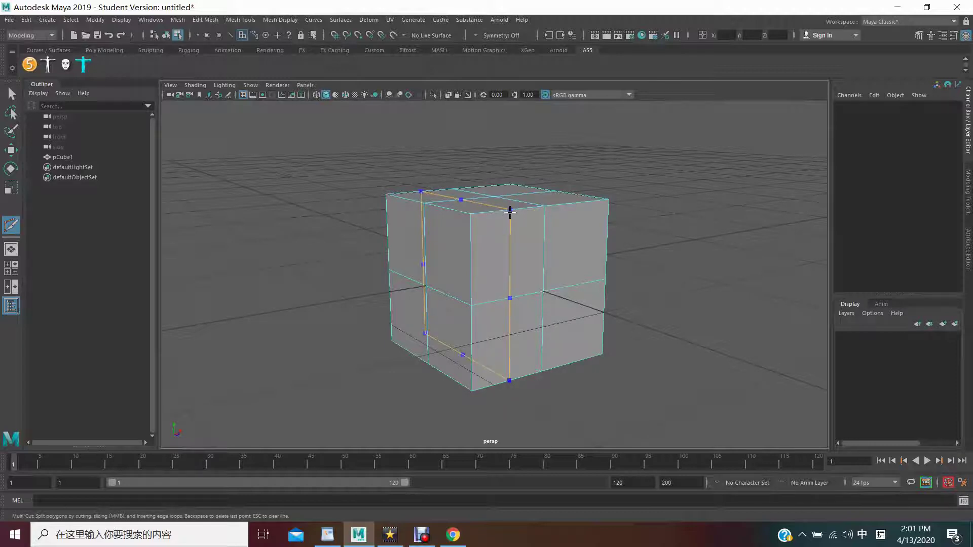
ctrl+click(510, 212)
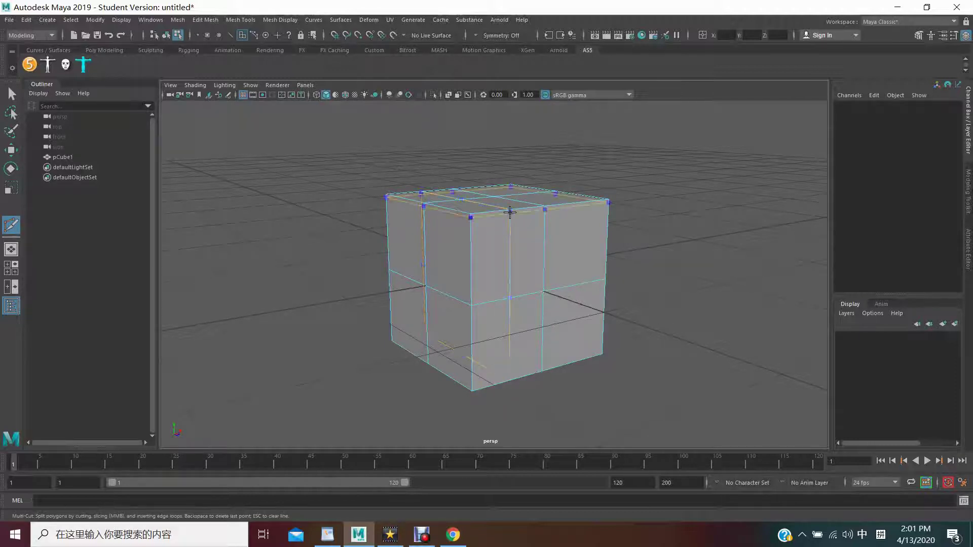
alt+drag(729, 192, 706, 216)
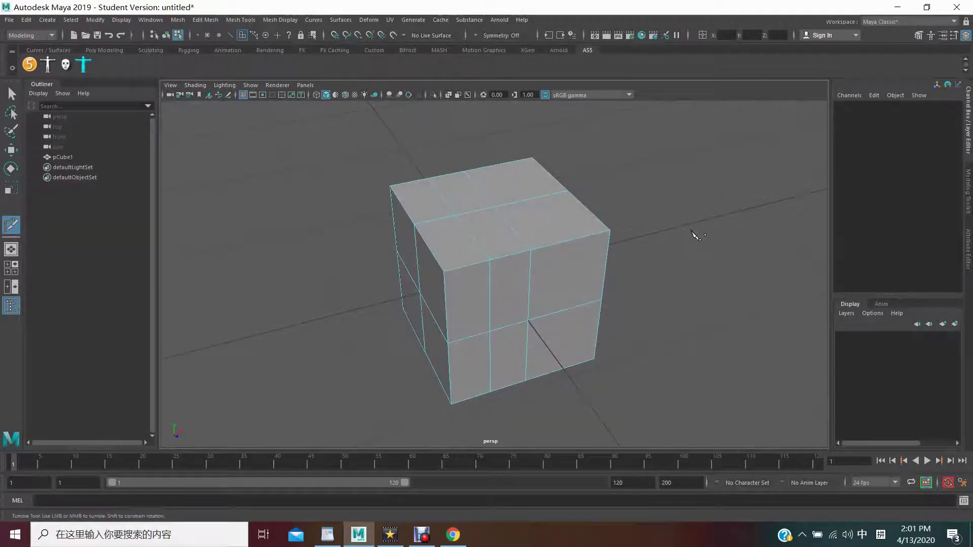
ctrl+click(570, 239)
- Insert two more edge loops on the adjacent side of the cube, splitting each half of that face vertically
alt+drag(686, 195, 564, 184)
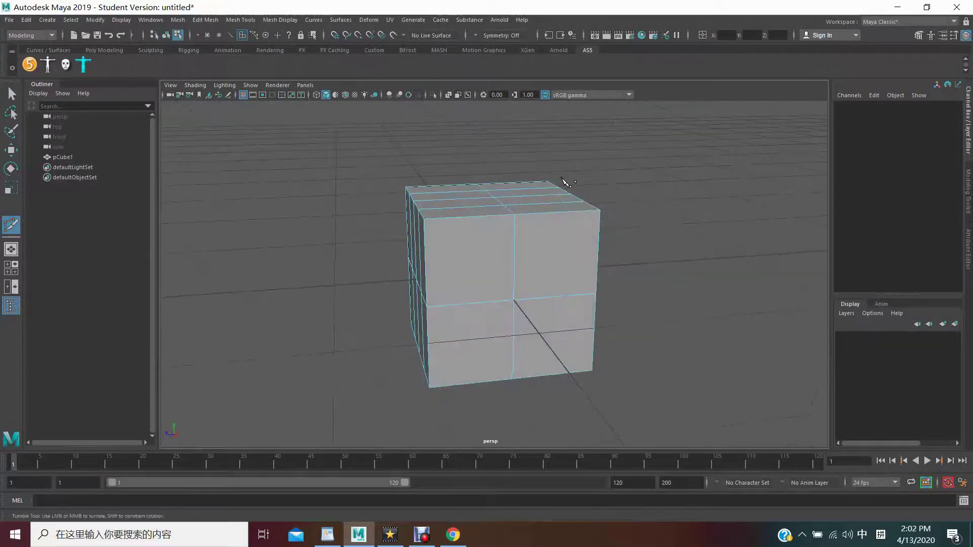
ctrl+click(472, 215)
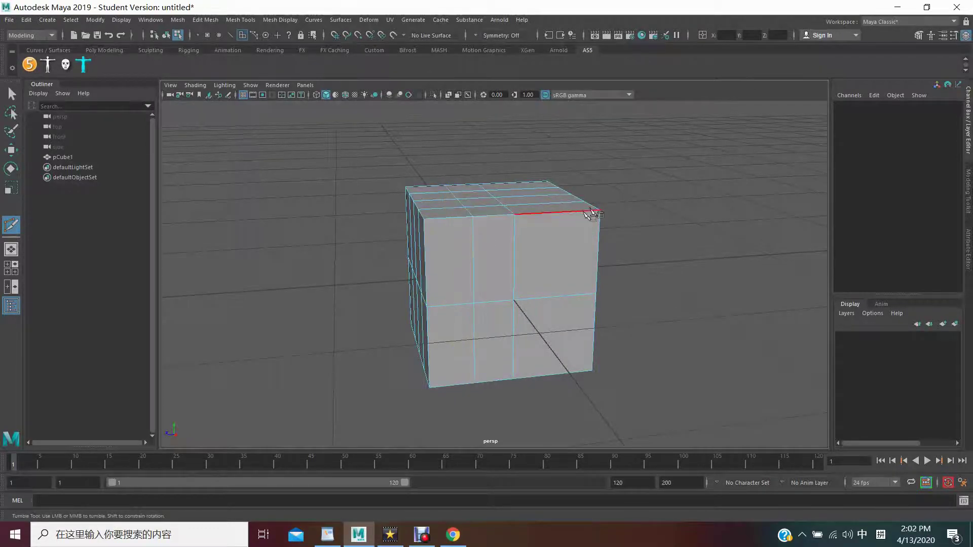
ctrl+click(560, 217)
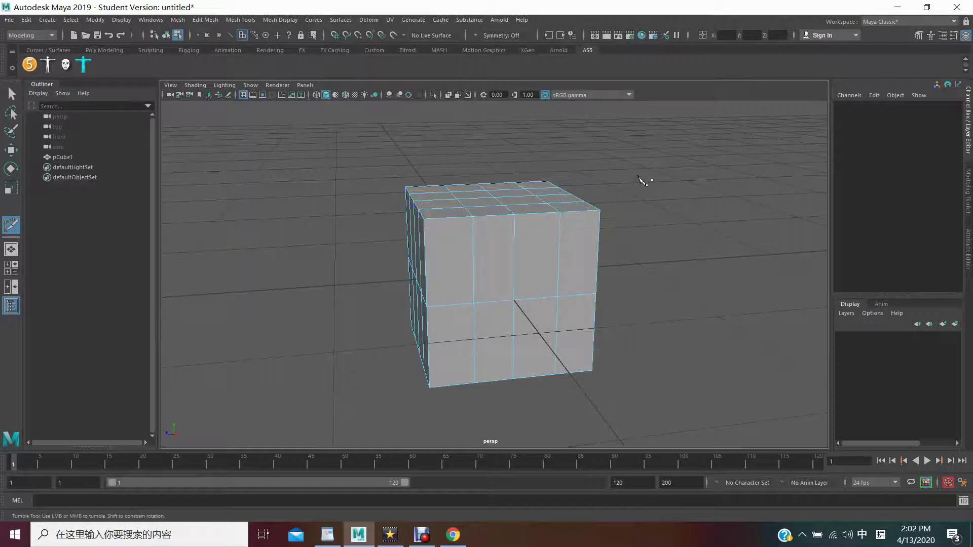
mouse_move(648, 183)
alt+mouse_down()
mouse_move(586, 226)
mouse_move(460, 157)
mouse_move(419, 210)
mouse_move(530, 224)
mouse_move(591, 196)
mouse_move(634, 191)
alt+mouse_up()
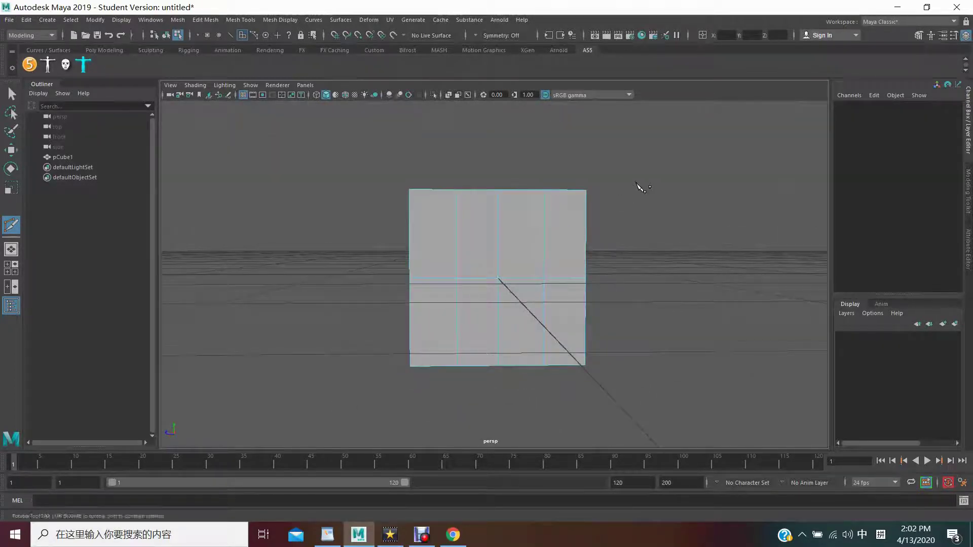
- Undo the cube's edge loops and its creation to get back to an empty scene
click(110, 35)
click(109, 35)
click(110, 34)
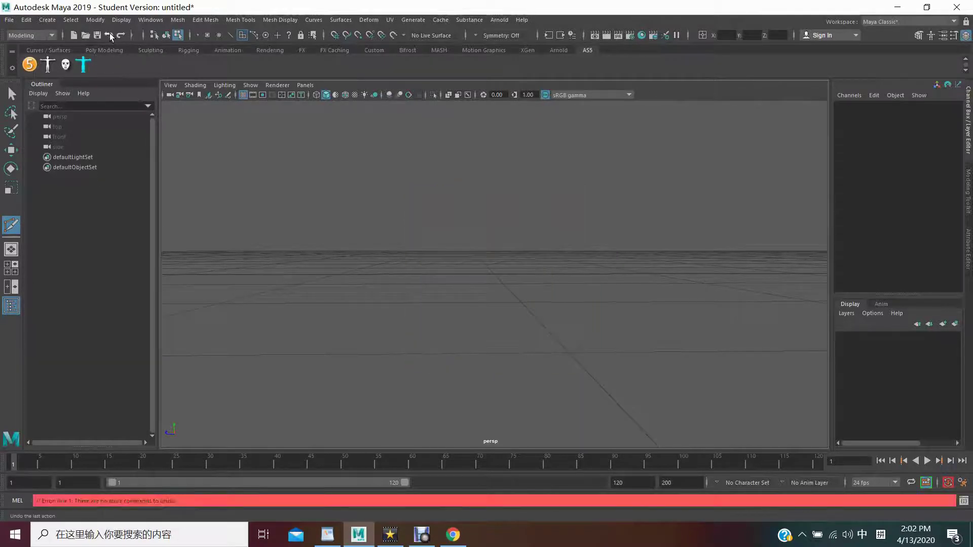
- Create a new polygon sphere in the emptied scene
click(46, 20)
mouse_move(78, 56)
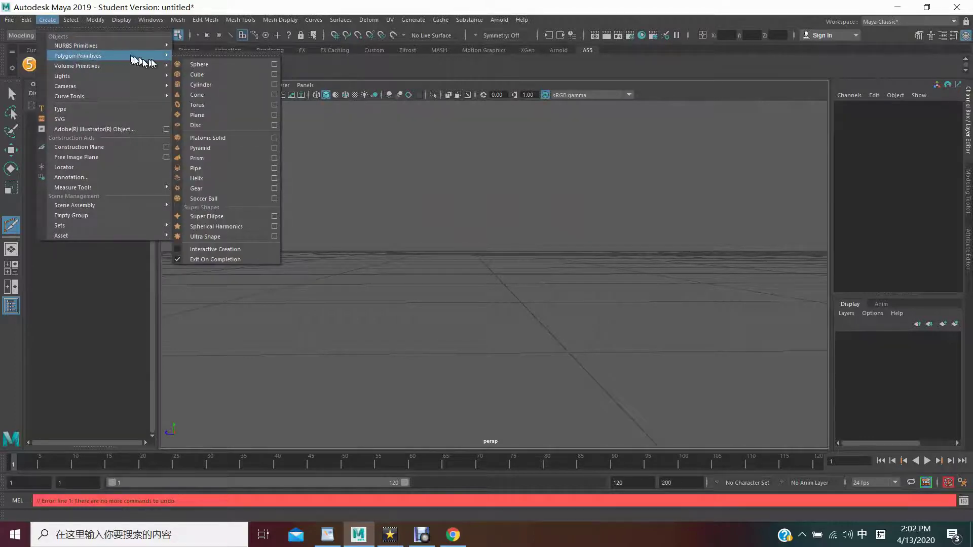
click(198, 64)
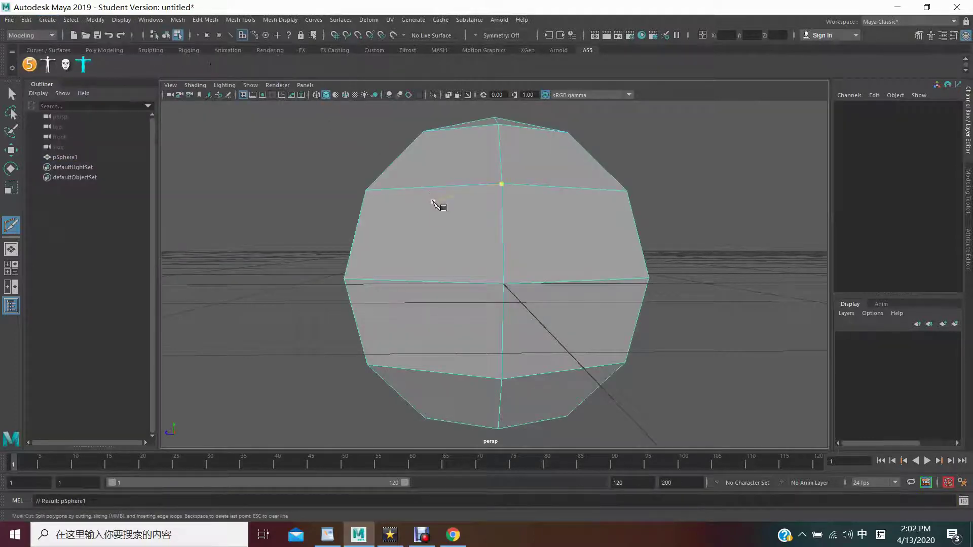
- Insert vertical edge loops with Multi-Cut through the middle of three neighbouring columns of sphere quads
ctrl+click(553, 148)
alt+drag(320, 252, 340, 249)
ctrl+click(521, 147)
alt+drag(314, 274, 368, 287)
ctrl+click(521, 179)
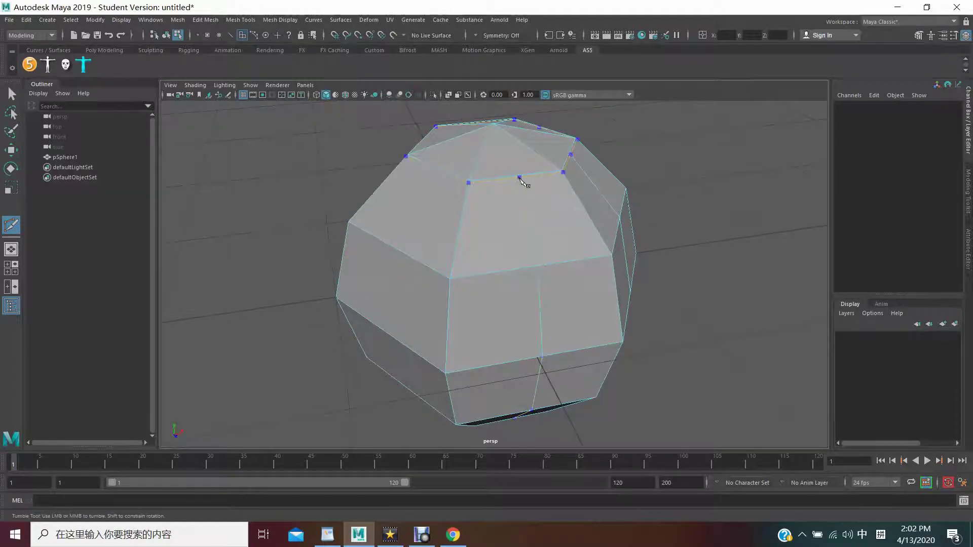
- Insert vertical edge loops through two further uncut columns on another side of the sphere
alt+drag(310, 316, 419, 305)
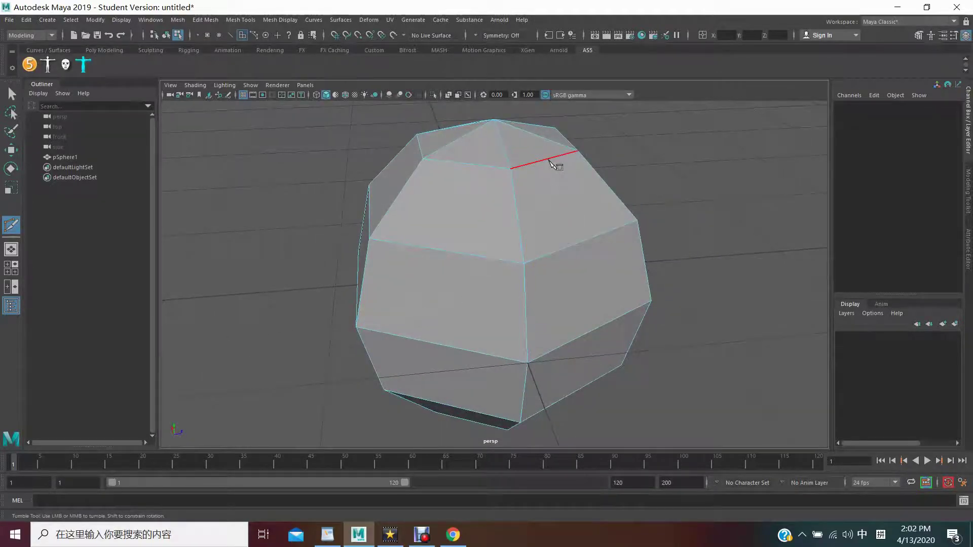
ctrl+click(548, 160)
ctrl+click(467, 166)
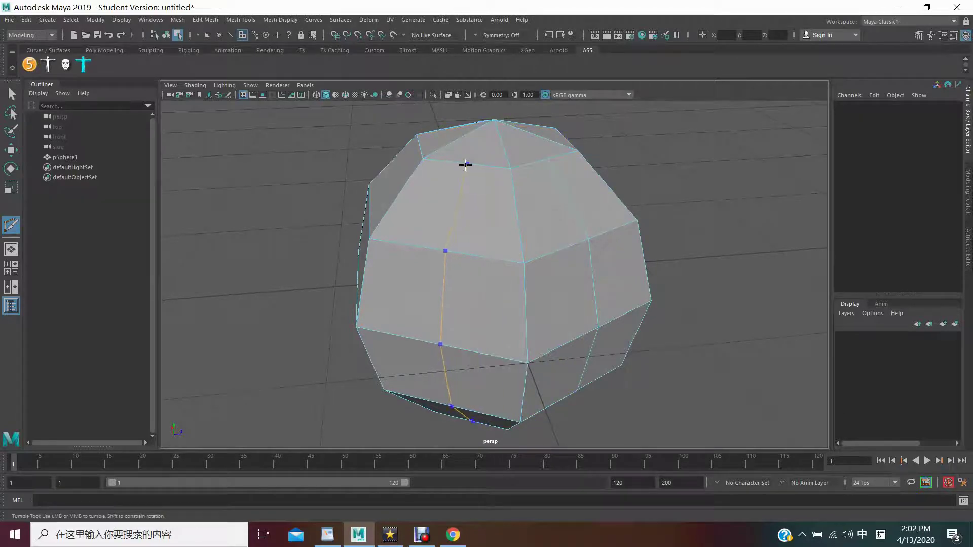
- Split one cap triangle with a Multi-Cut line from the sphere's top pole to the end of the edge loop below, then leave the tool
click(485, 133)
alt+drag(676, 187, 685, 226)
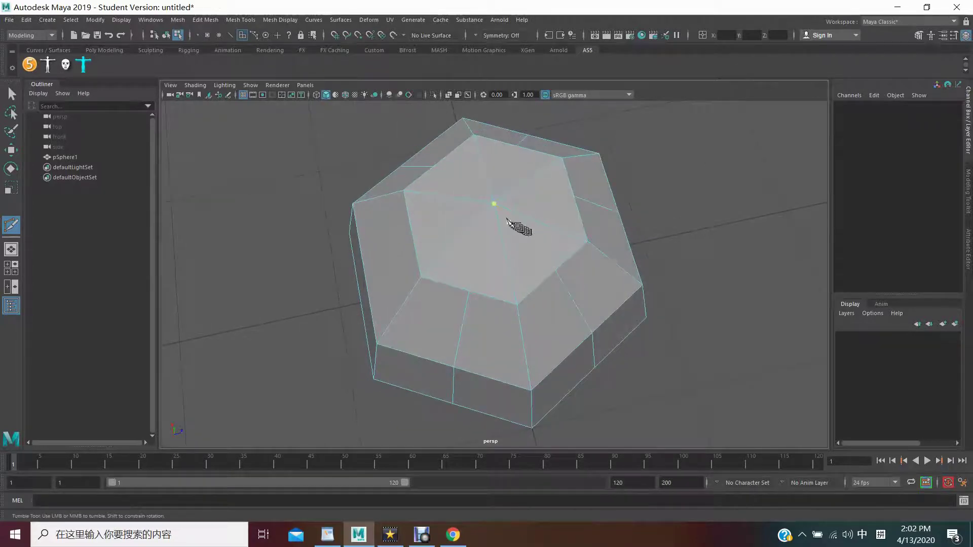
click(494, 204)
click(468, 290)
alt+drag(699, 187, 684, 218)
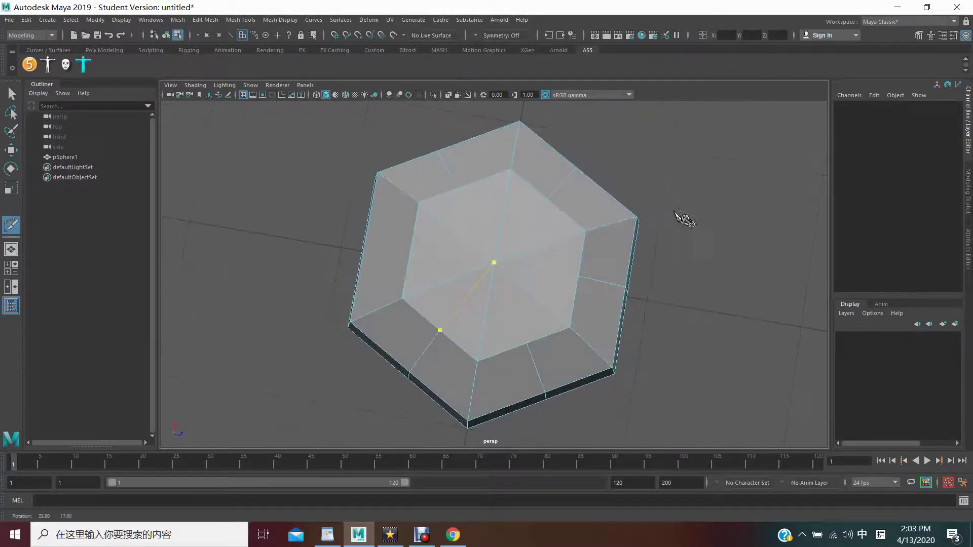
click(233, 21)
click(251, 116)
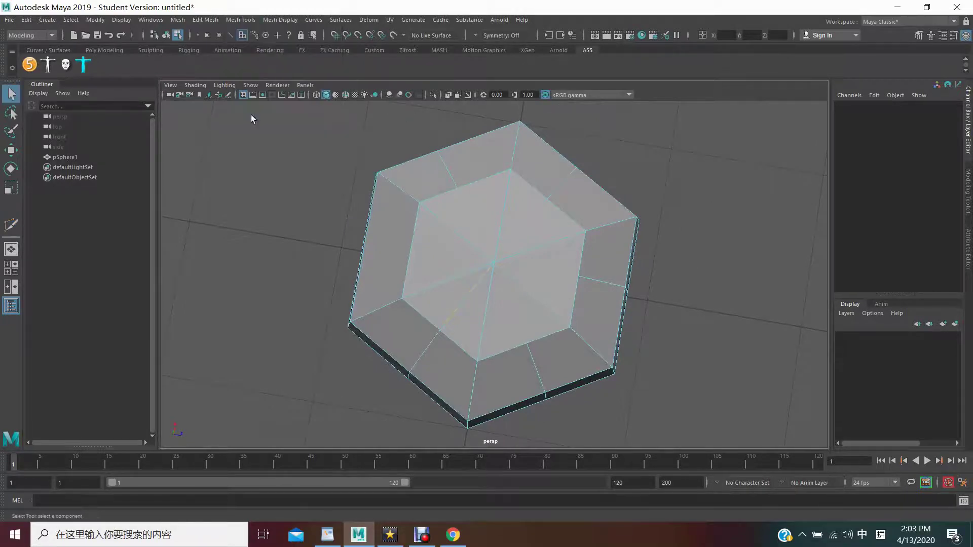
alt+drag(717, 277, 509, 226)
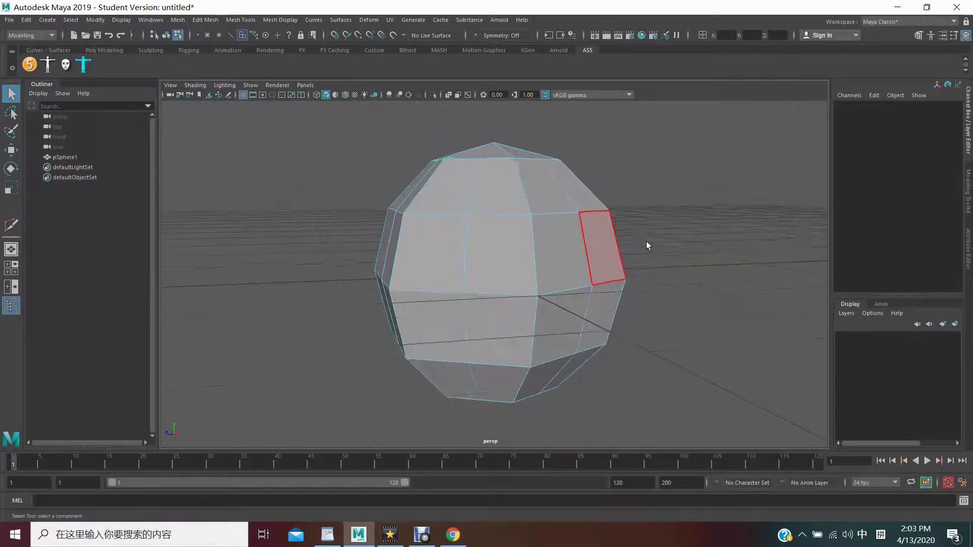
scroll(646, 241, down, 2)
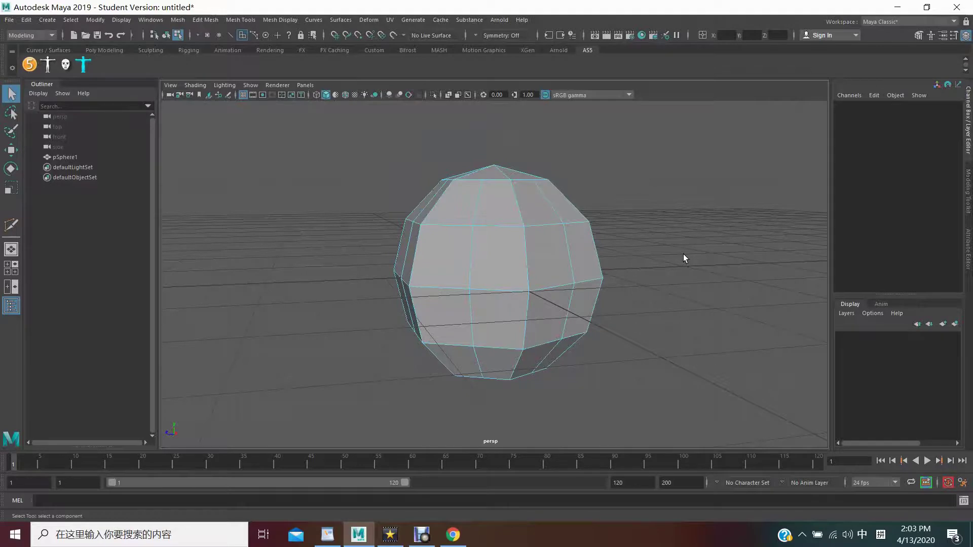